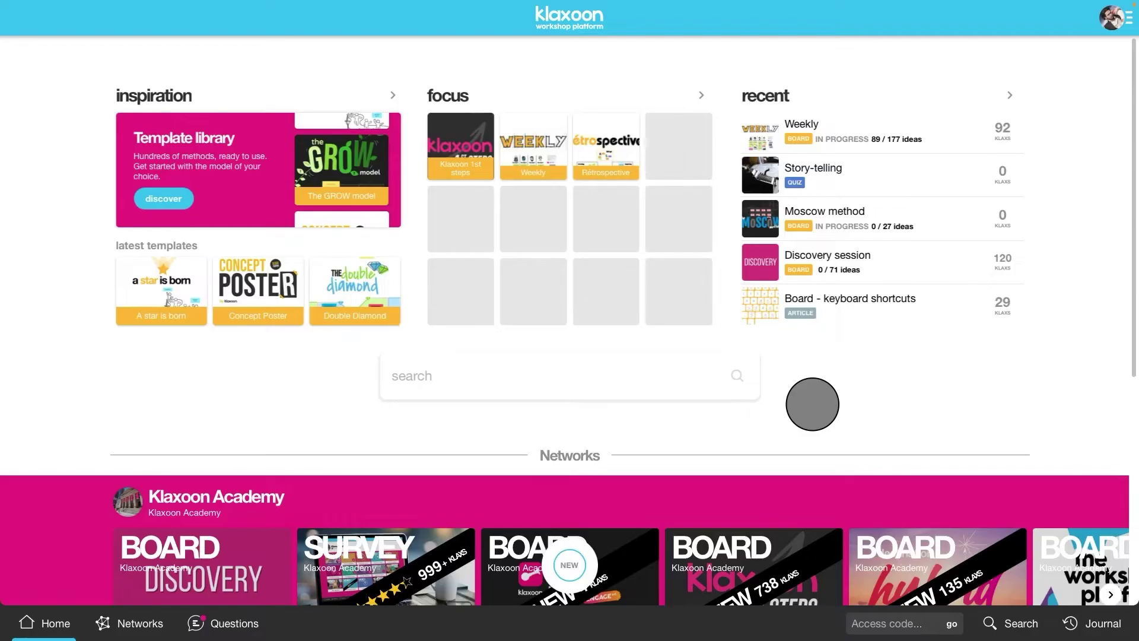
Step: From the home page's NEW button, choose to create a new Board
click(569, 565)
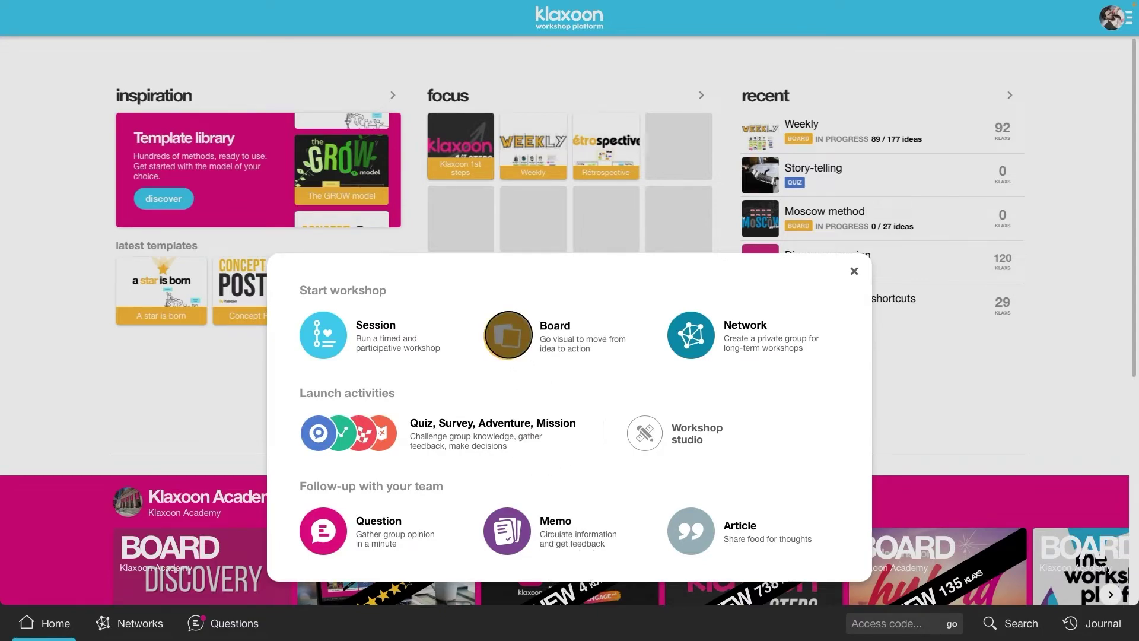
click(508, 335)
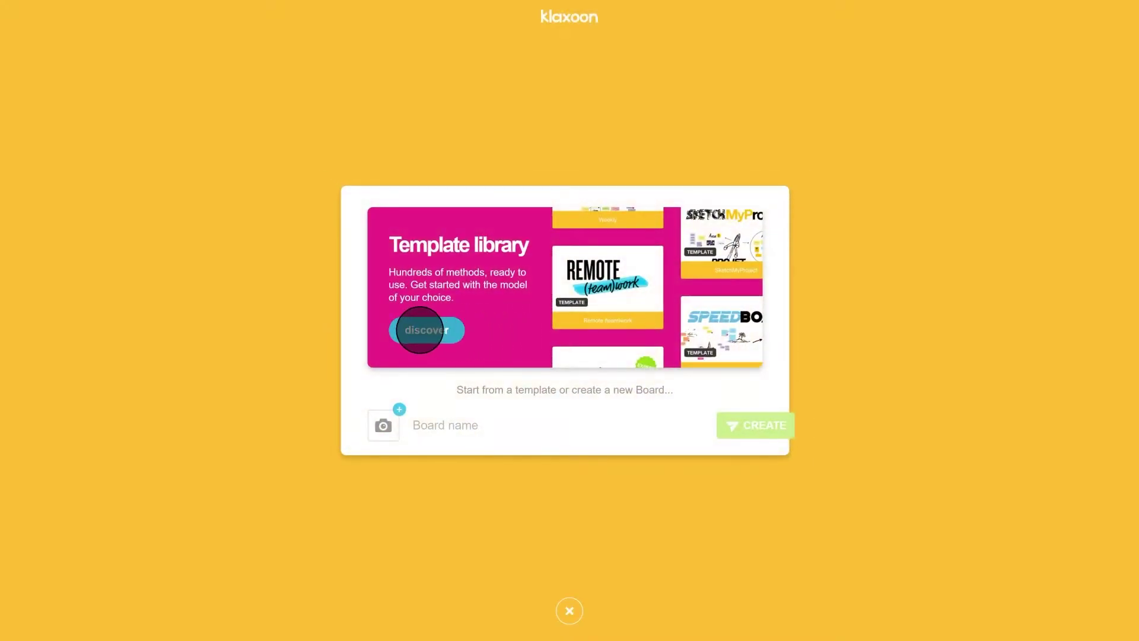
Step: Browse the board template library, then close it
click(420, 330)
drag(1055, 97, 1056, 428)
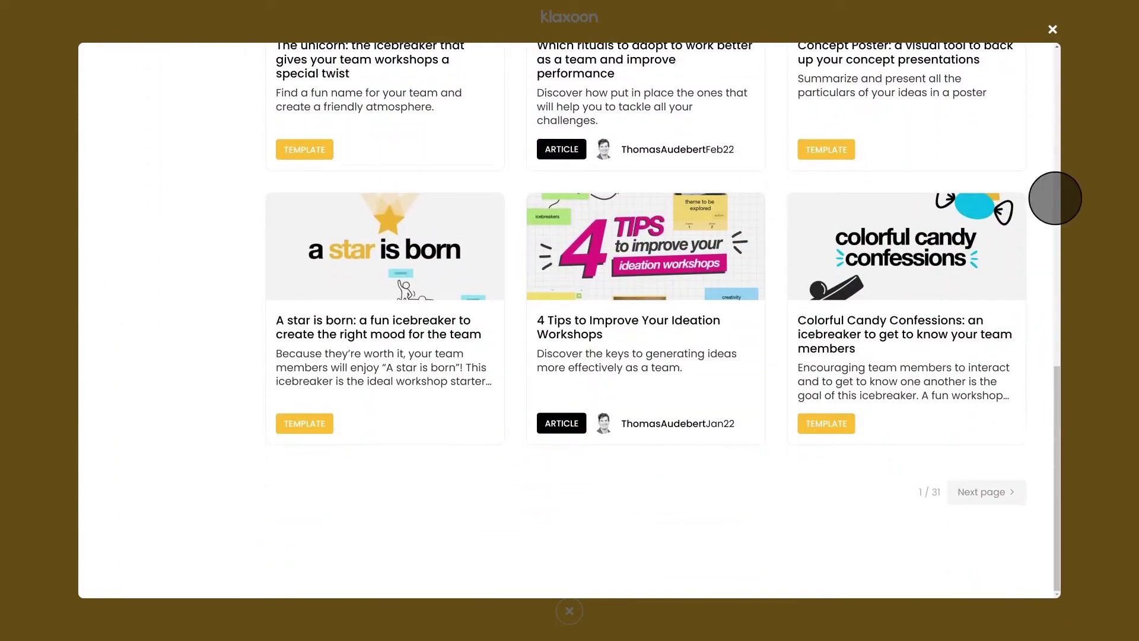
click(1053, 31)
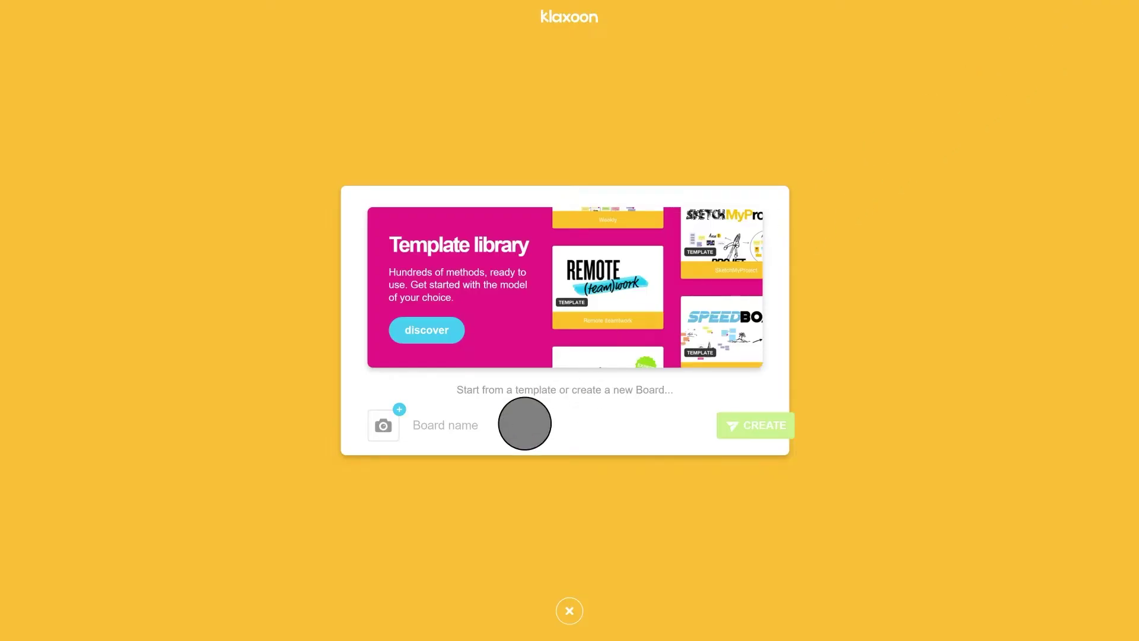
Step: Name the board 'Reduce our carbon footprint', give it the tree thumbnail, and create it
click(497, 437)
text(Reduce our carb)
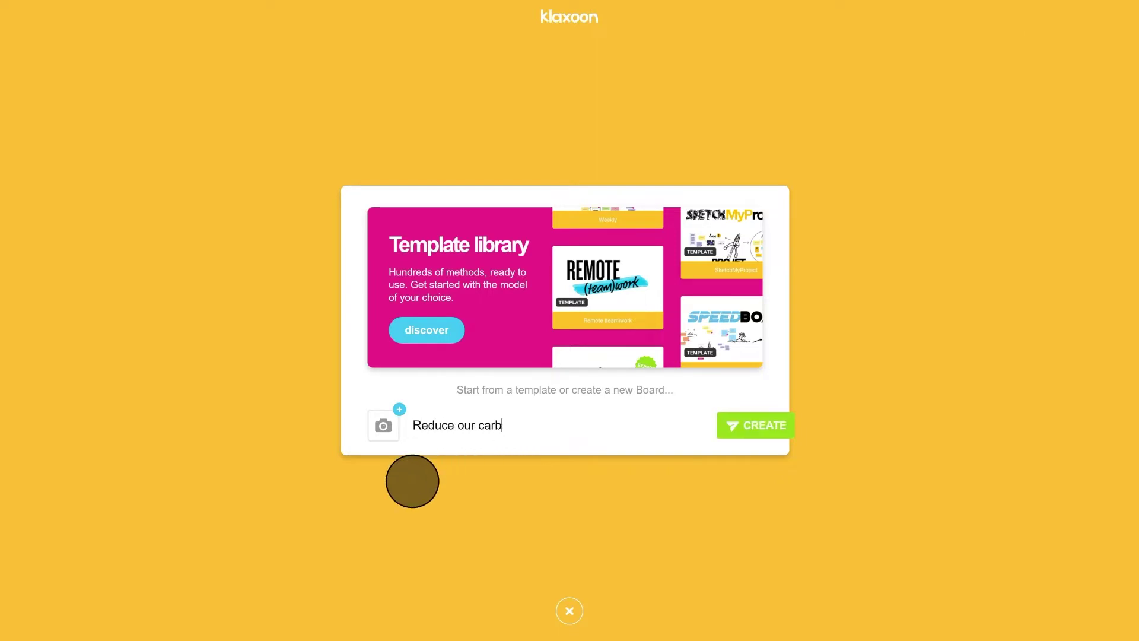
text(on footprint)
click(384, 424)
click(239, 242)
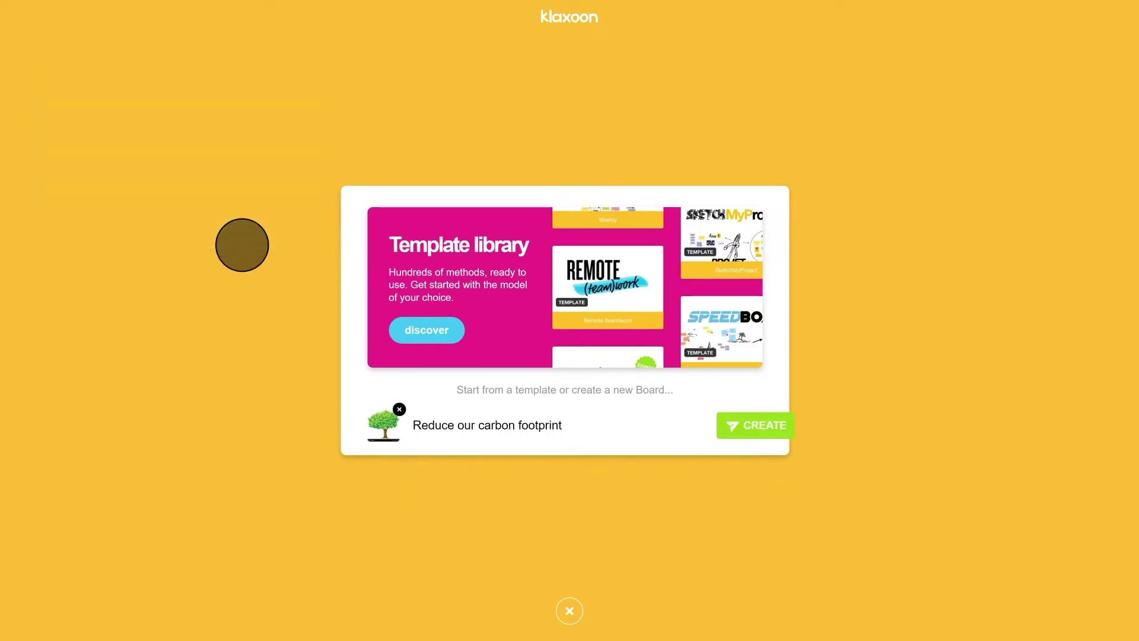
click(758, 424)
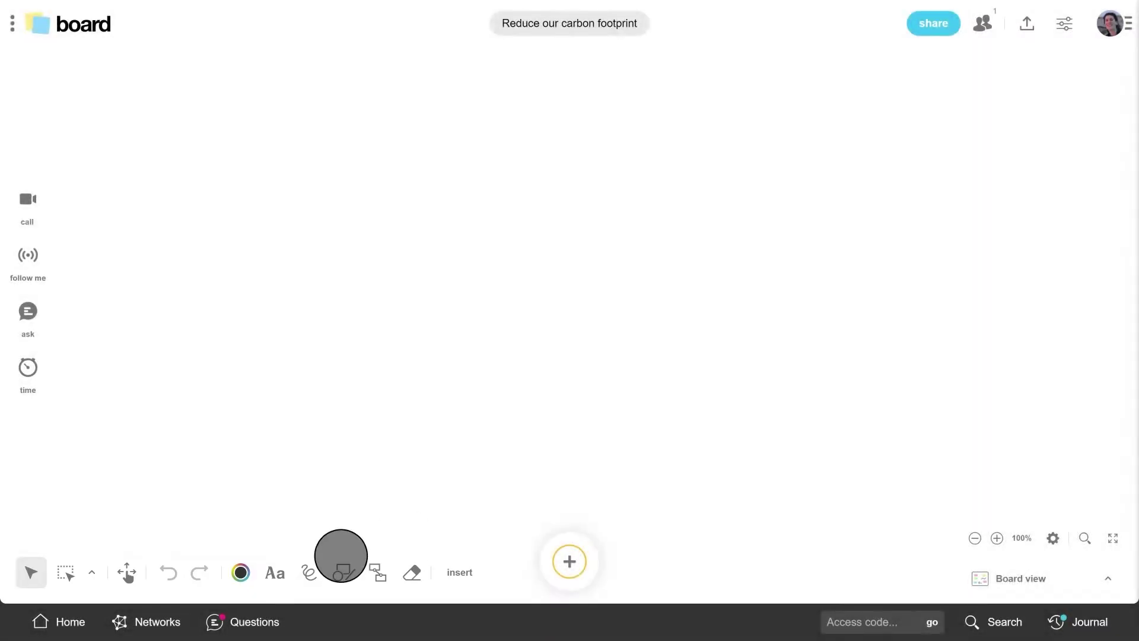
Step: Add an enlarged Permanent Marker title whose second line 'our carbon footprint' is green
click(274, 571)
click(264, 206)
click(335, 172)
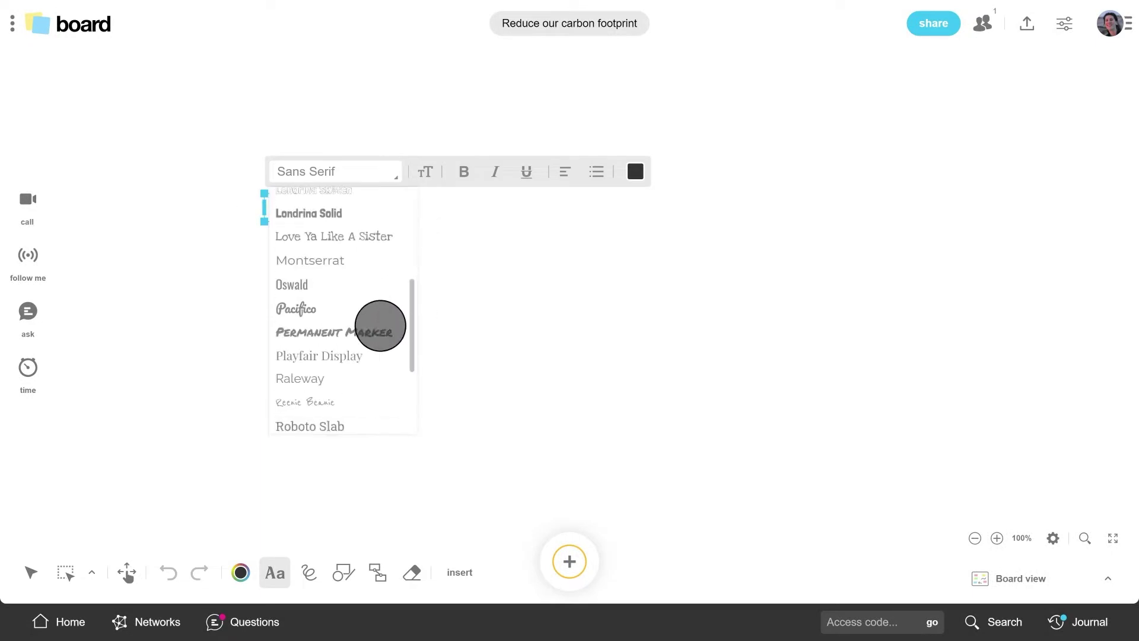
click(381, 329)
text(our carbon footprint)
key(shift+Home)
click(634, 171)
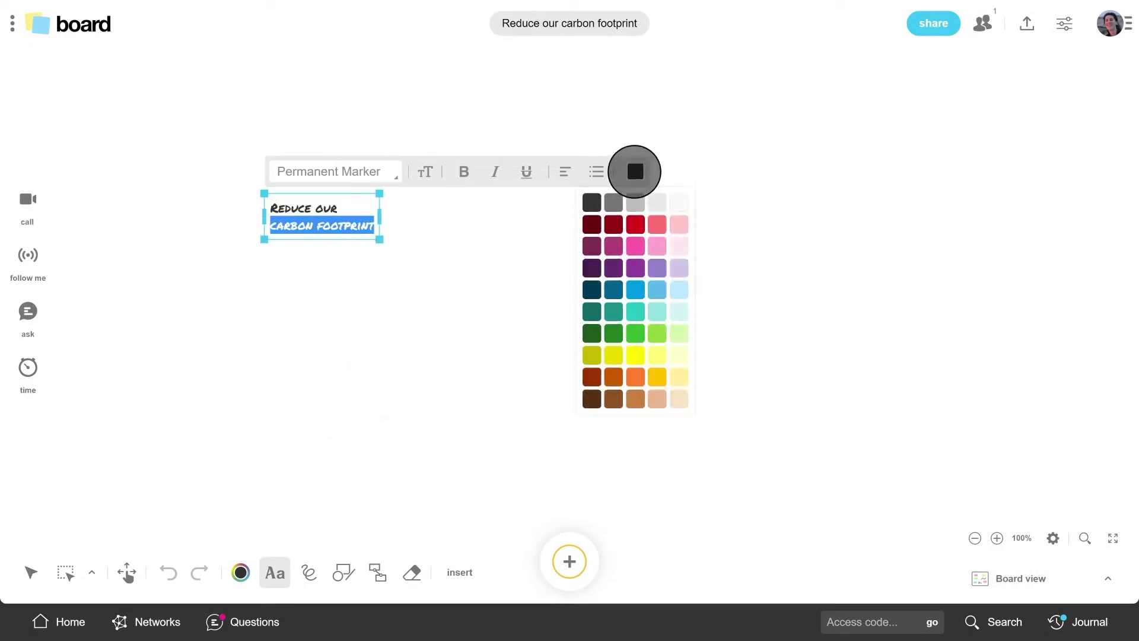
click(616, 320)
drag(379, 236, 517, 274)
key(Escape)
Step: Draw a large green circle beside the title and add prompt text inside it
click(343, 572)
click(344, 503)
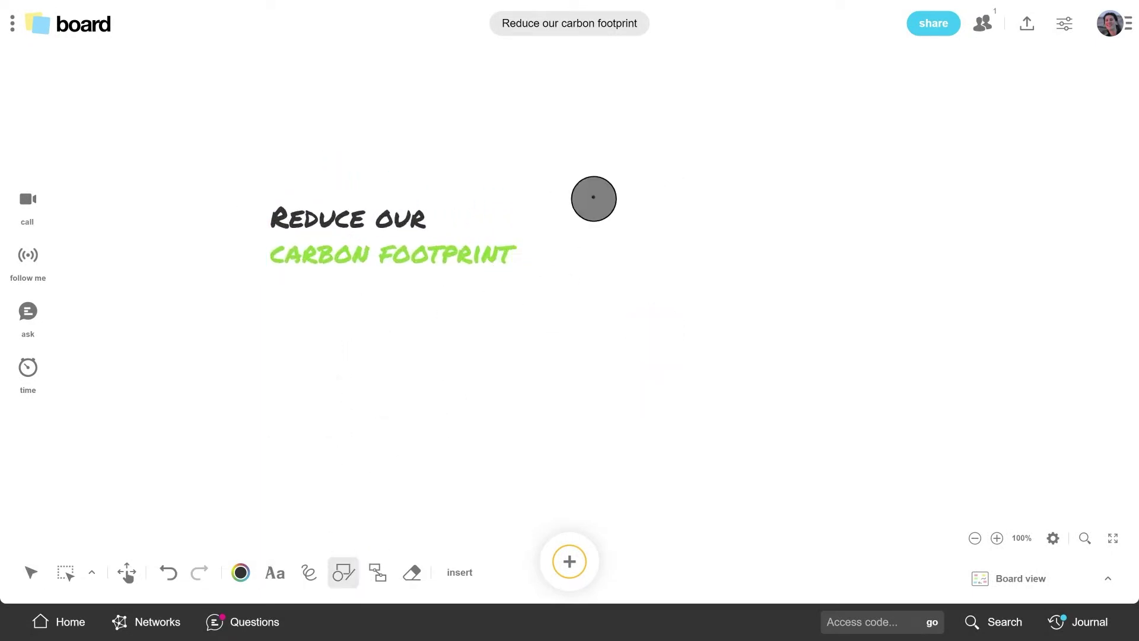
mouse_move(589, 191)
mouse_down()
mouse_move(791, 364)
mouse_move(852, 455)
mouse_up()
click(550, 132)
click(518, 132)
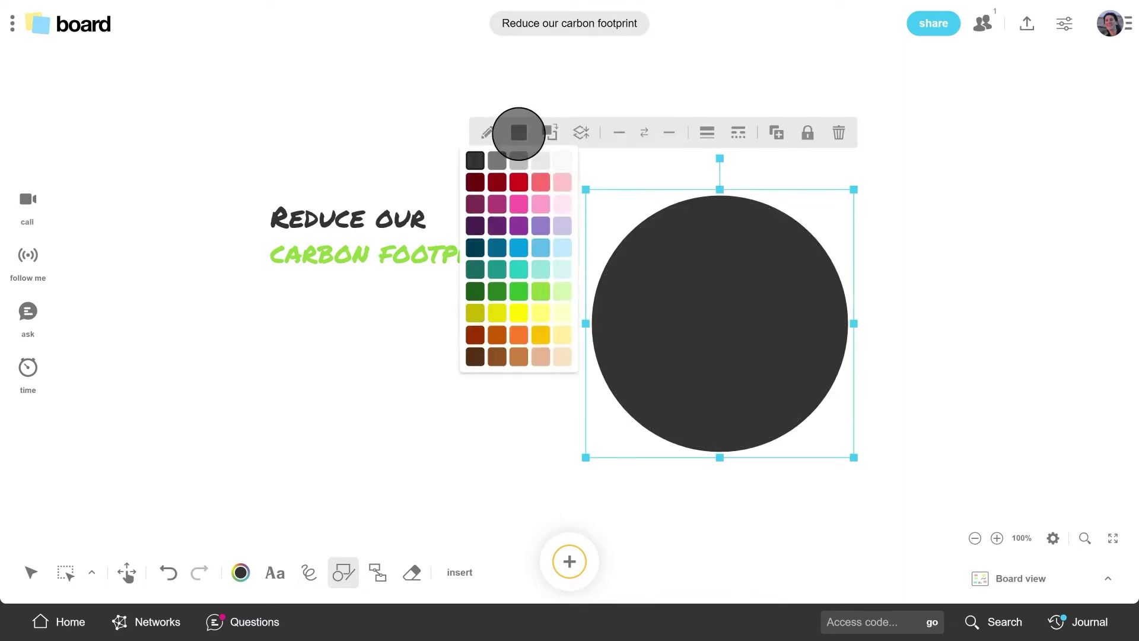
click(539, 289)
key(Escape)
click(635, 329)
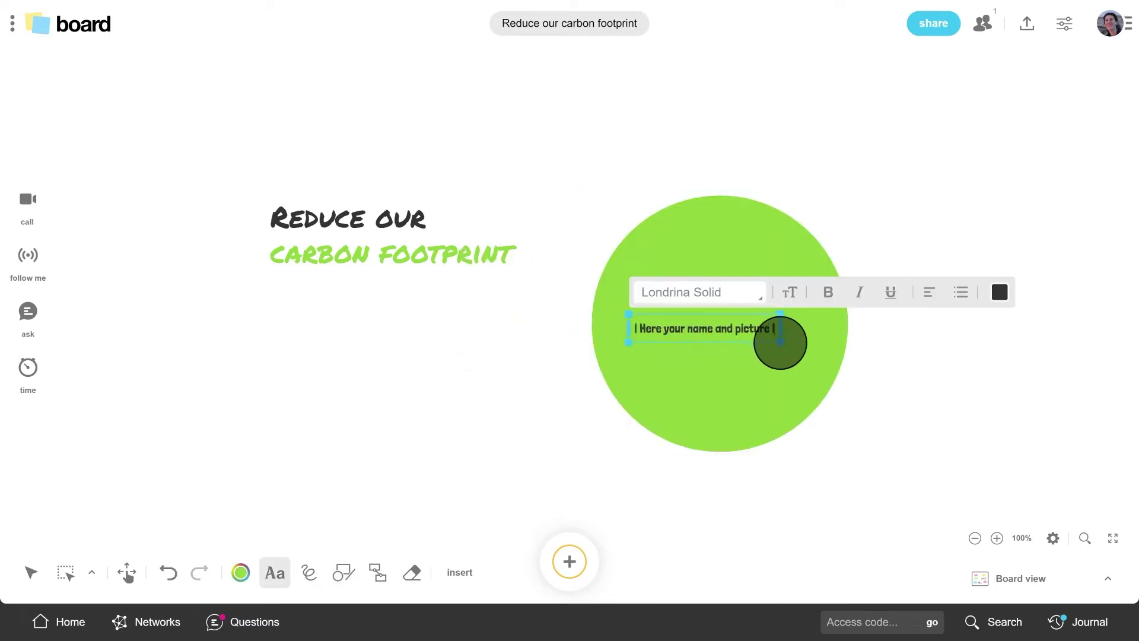
key(Escape)
key(Escape)
Step: Post a photo idea note and move it into the green circle
click(569, 561)
click(466, 456)
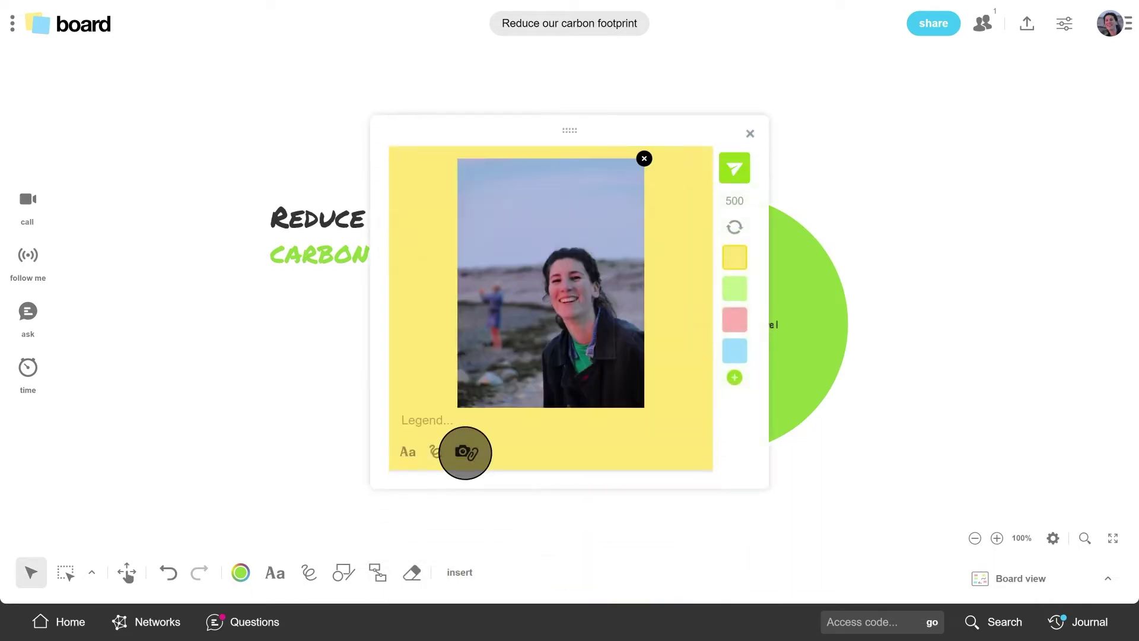
text(Sophie L. Project Manager)
click(734, 169)
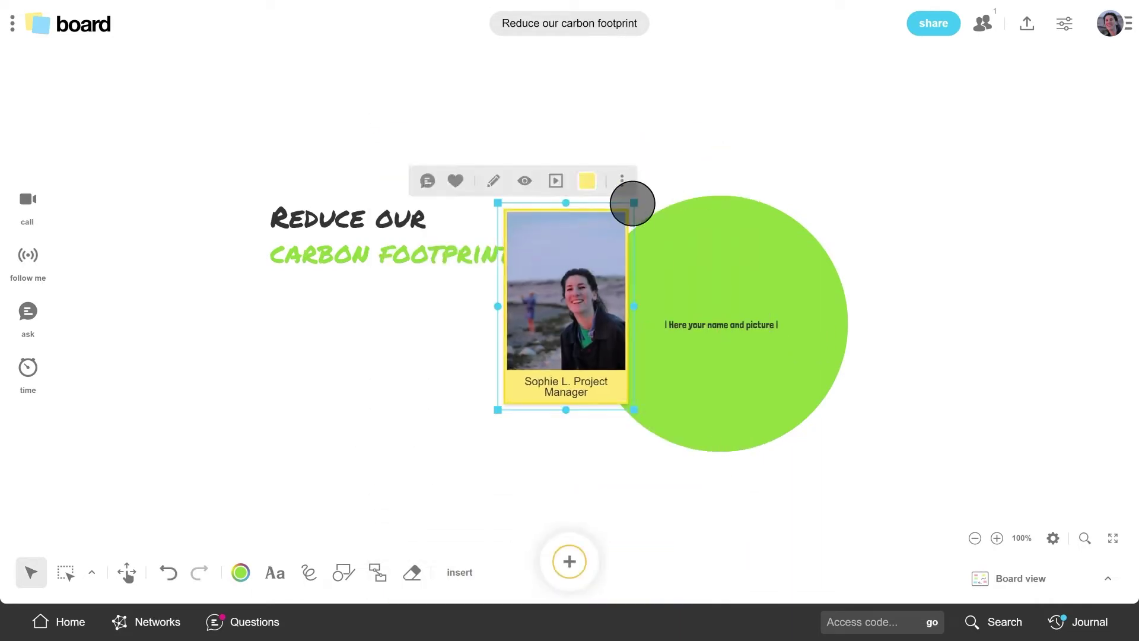
drag(580, 184, 872, 468)
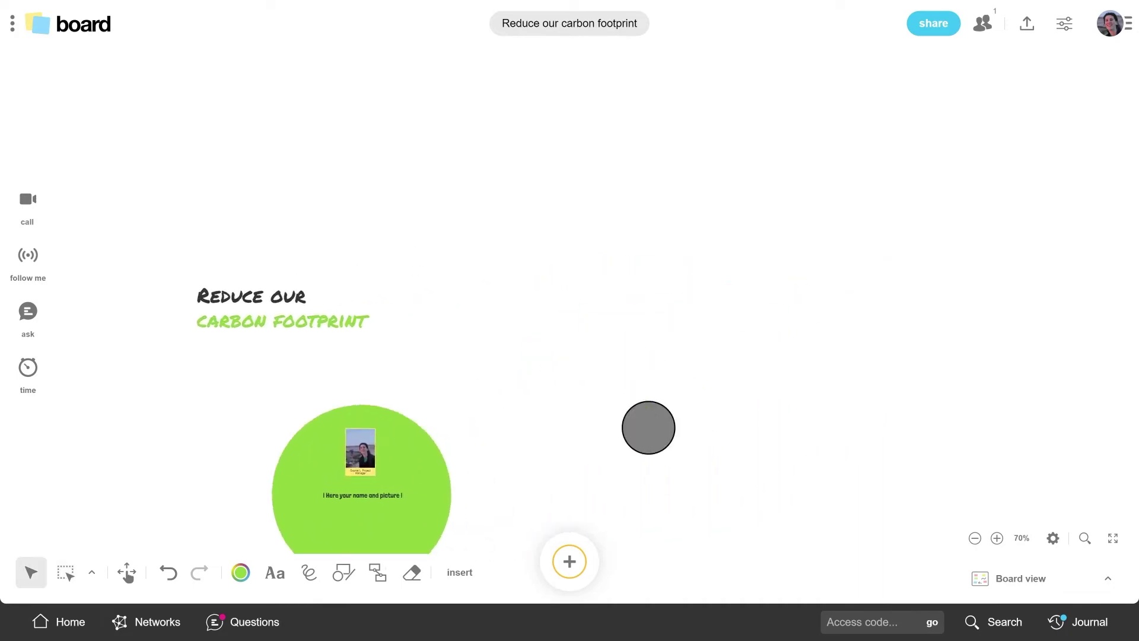
Step: Insert the concentric target pattern and shrink it
click(460, 572)
click(486, 526)
scroll(503, 277, down, 10)
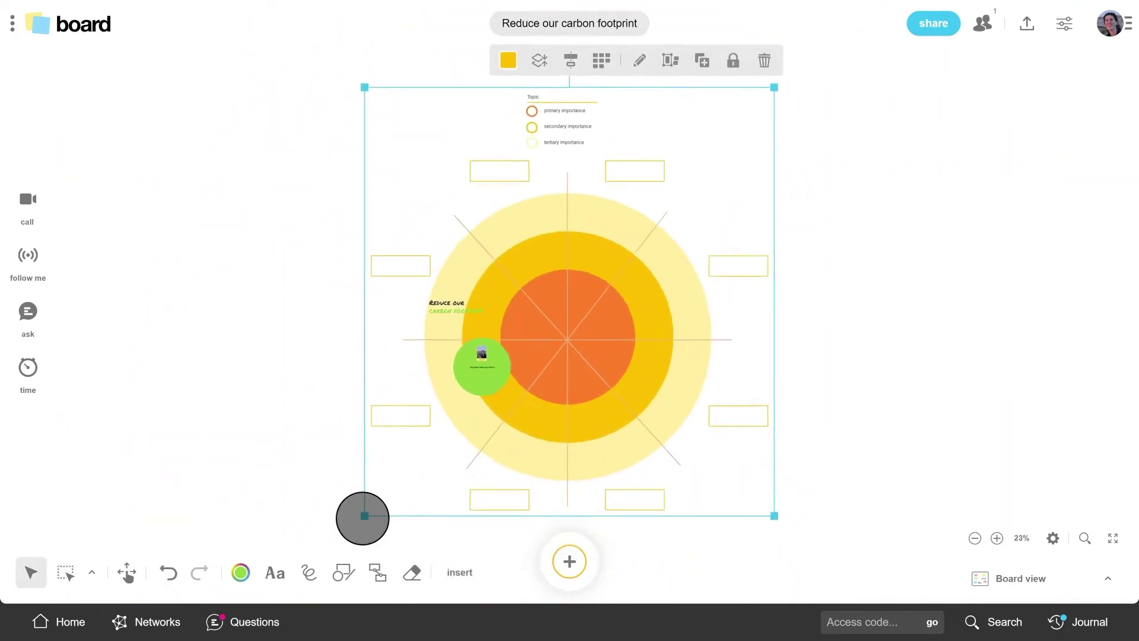
drag(361, 516, 650, 409)
scroll(749, 112, up, 5)
Step: Place a green gradient background right of the target with an enlarged 'Feedback & actions' heading
click(460, 572)
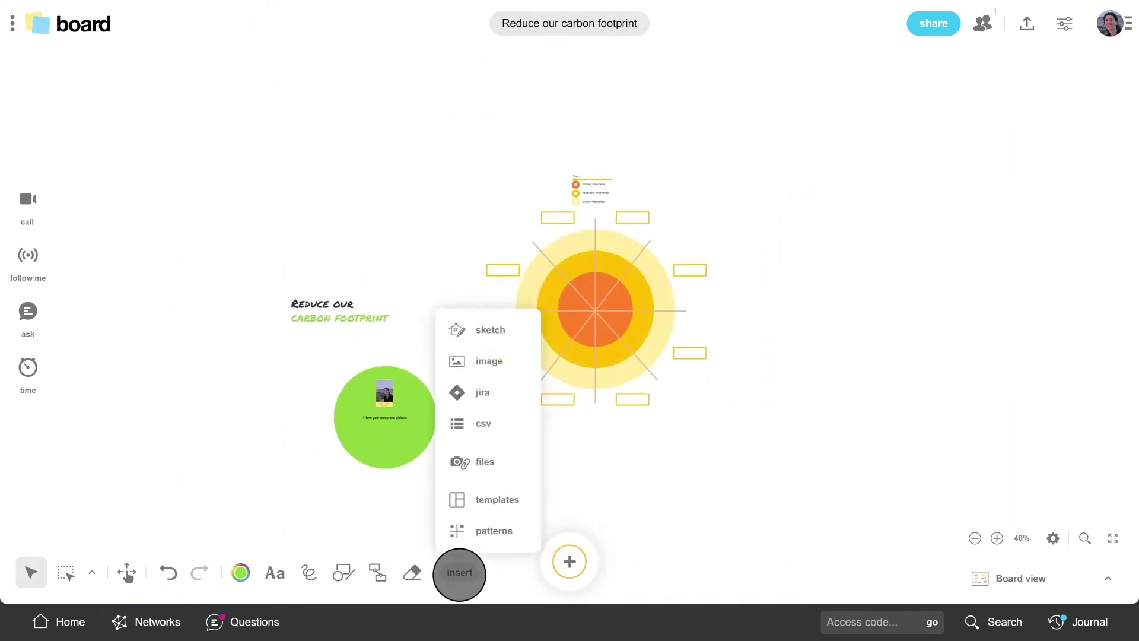
click(483, 495)
click(623, 351)
drag(501, 264, 930, 255)
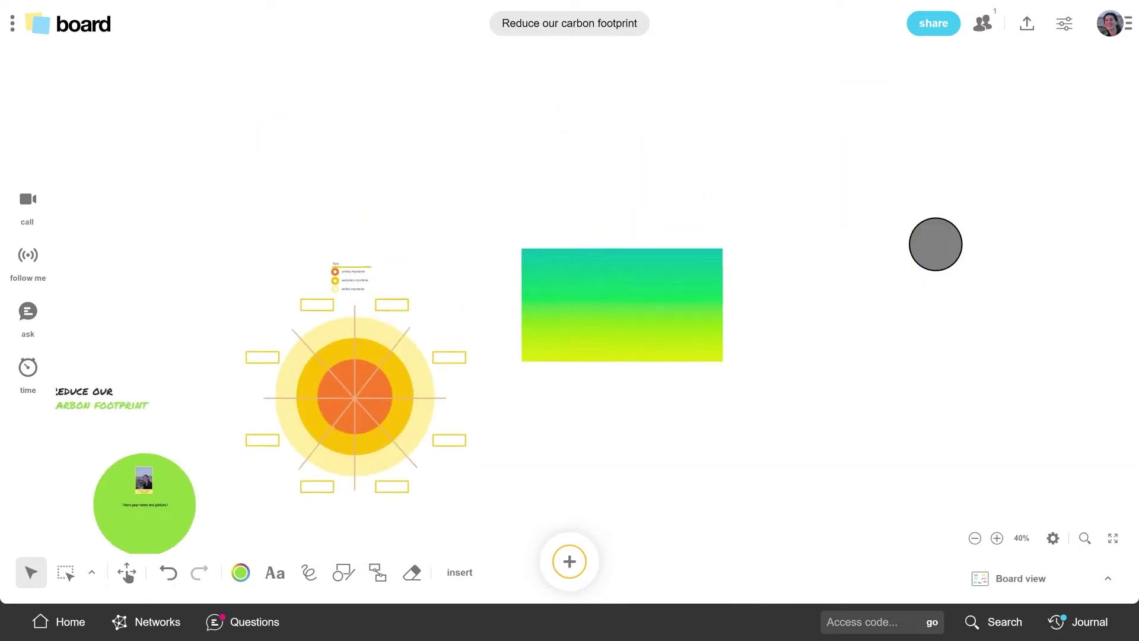
double_click(254, 145)
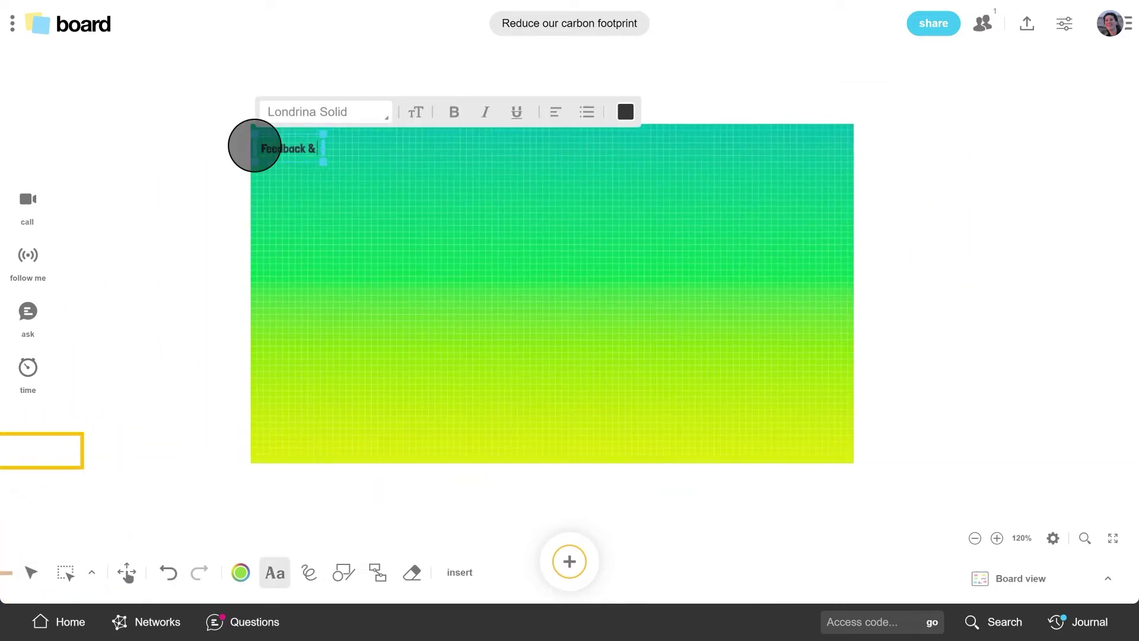
drag(361, 160, 474, 173)
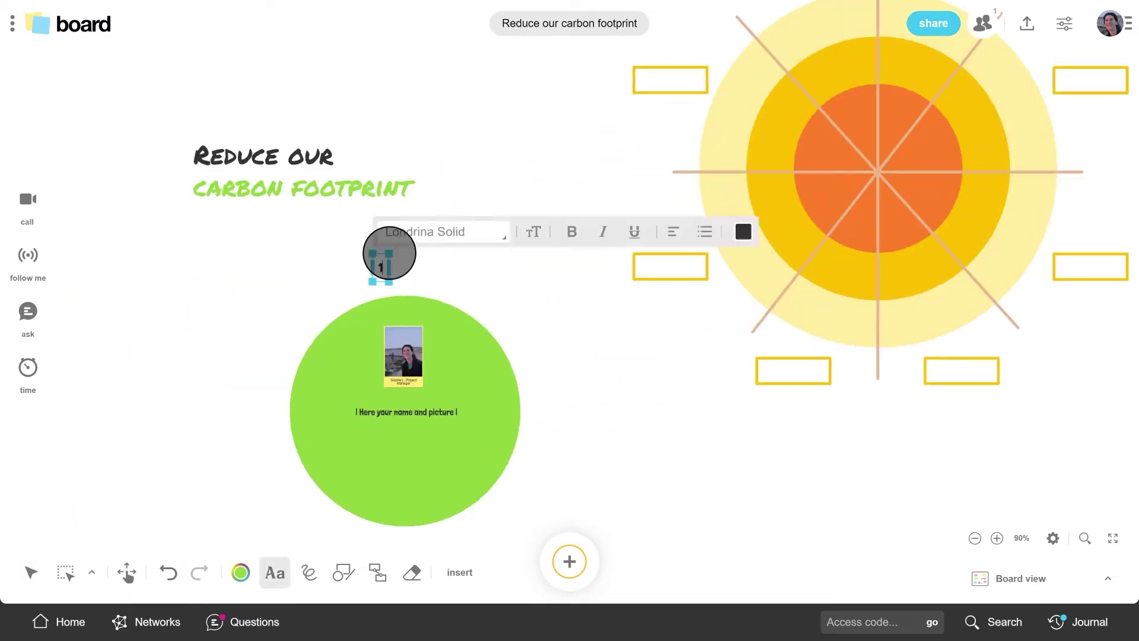
Step: Add number labels such as '2' above the target areas
scroll(392, 255, down, 5)
double_click(500, 244)
text(2)
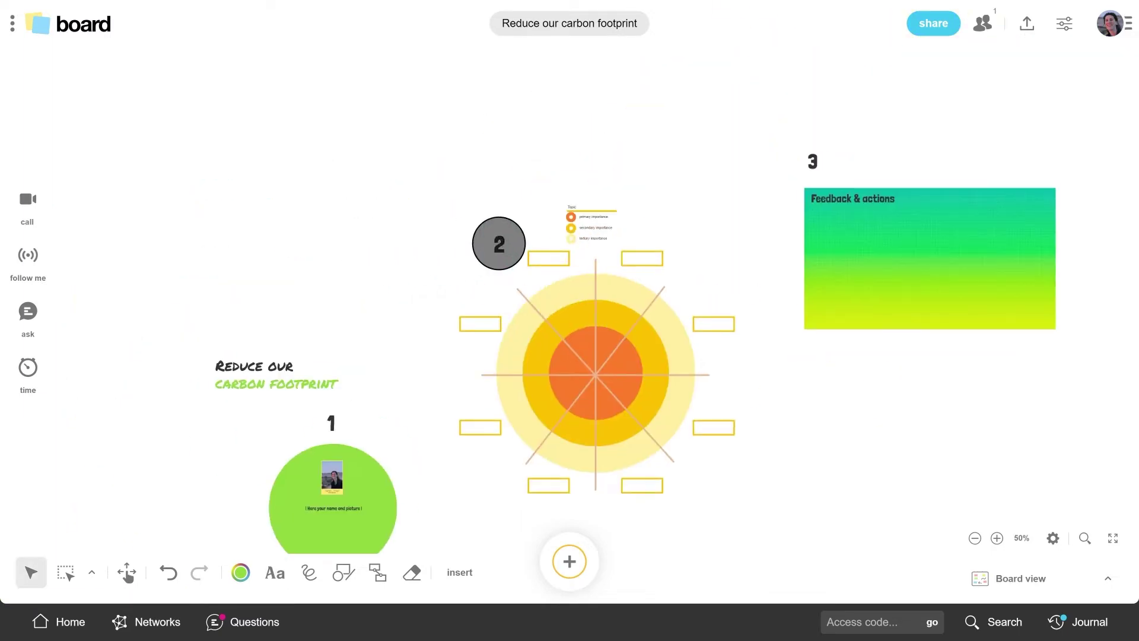
scroll(499, 244, down, 2)
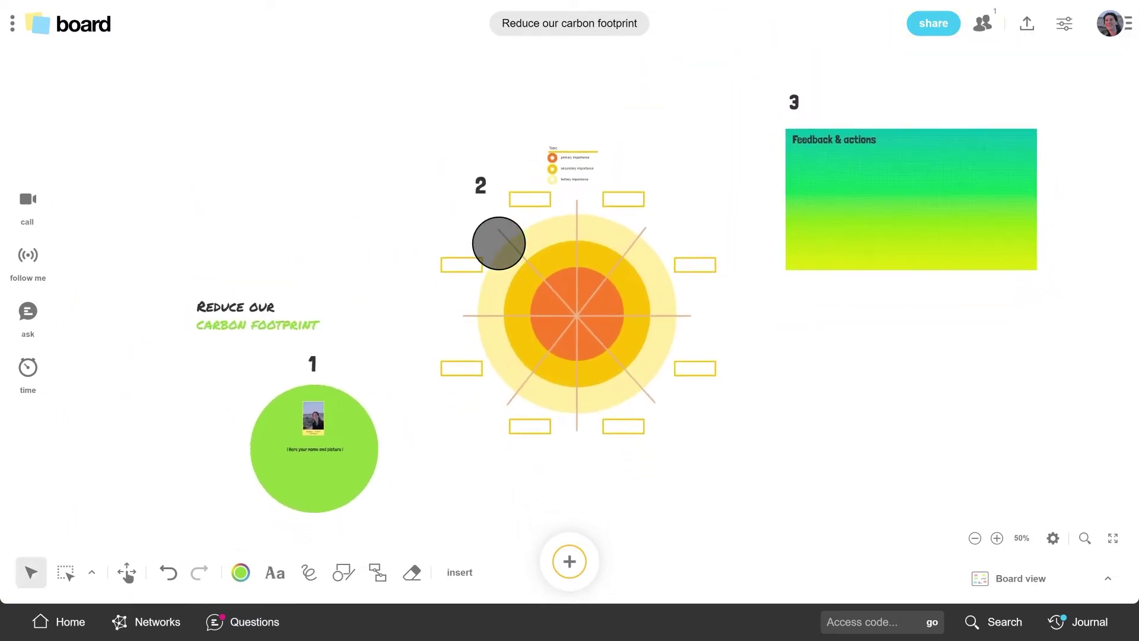
Step: Share the board with two invitees by e-mail address plus one colleague found by name
click(930, 30)
click(241, 321)
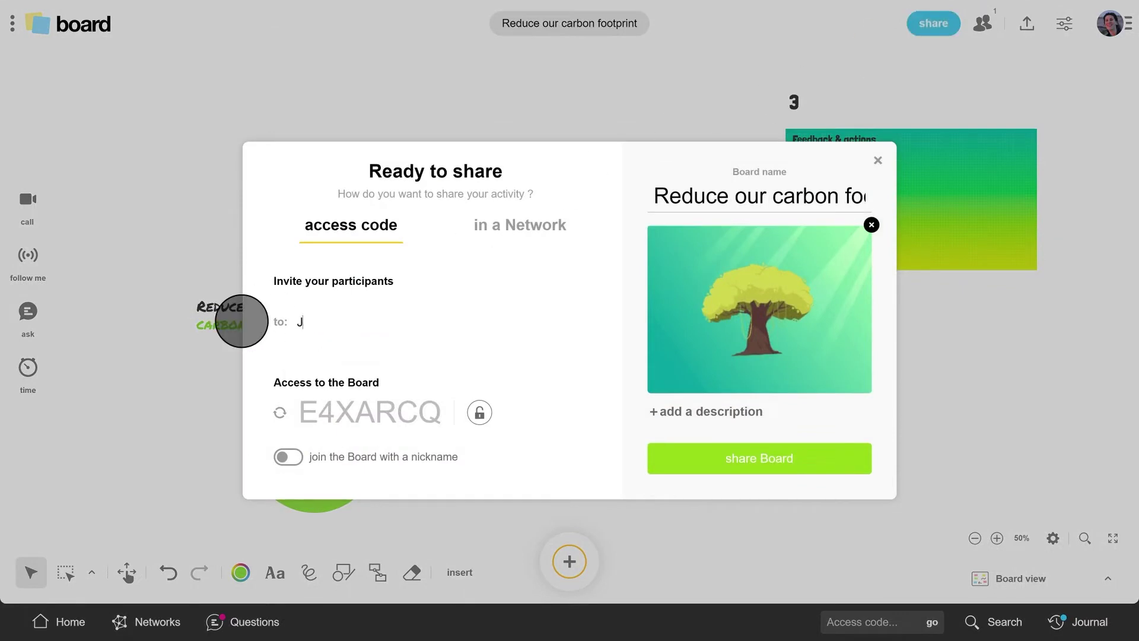
key(Return)
key(Return)
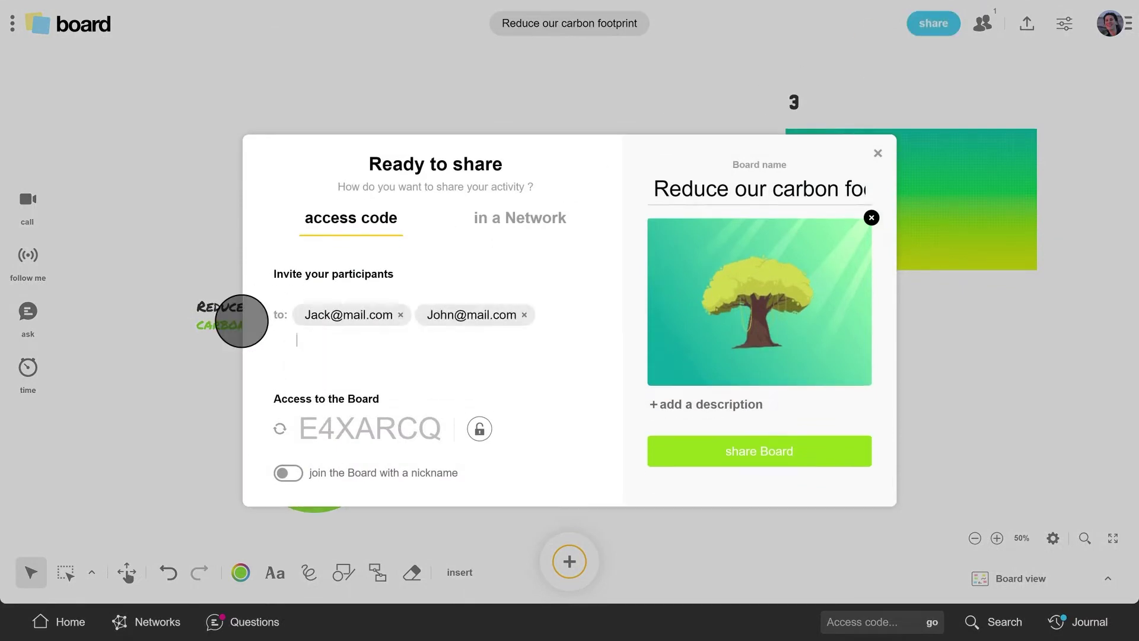
text(Maria J)
click(356, 376)
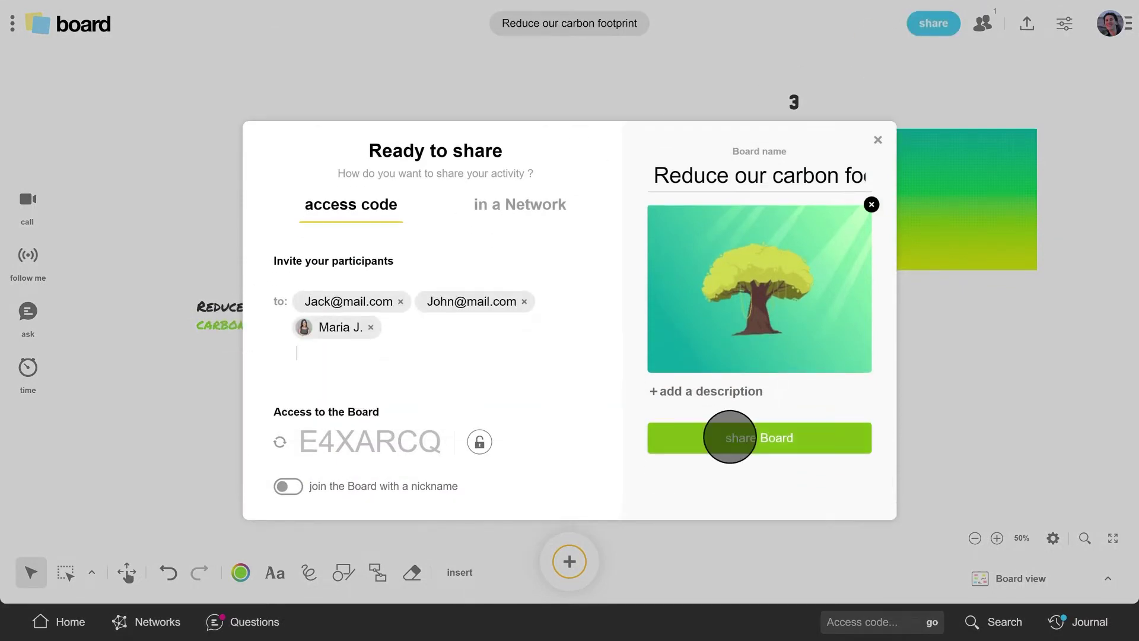
click(729, 438)
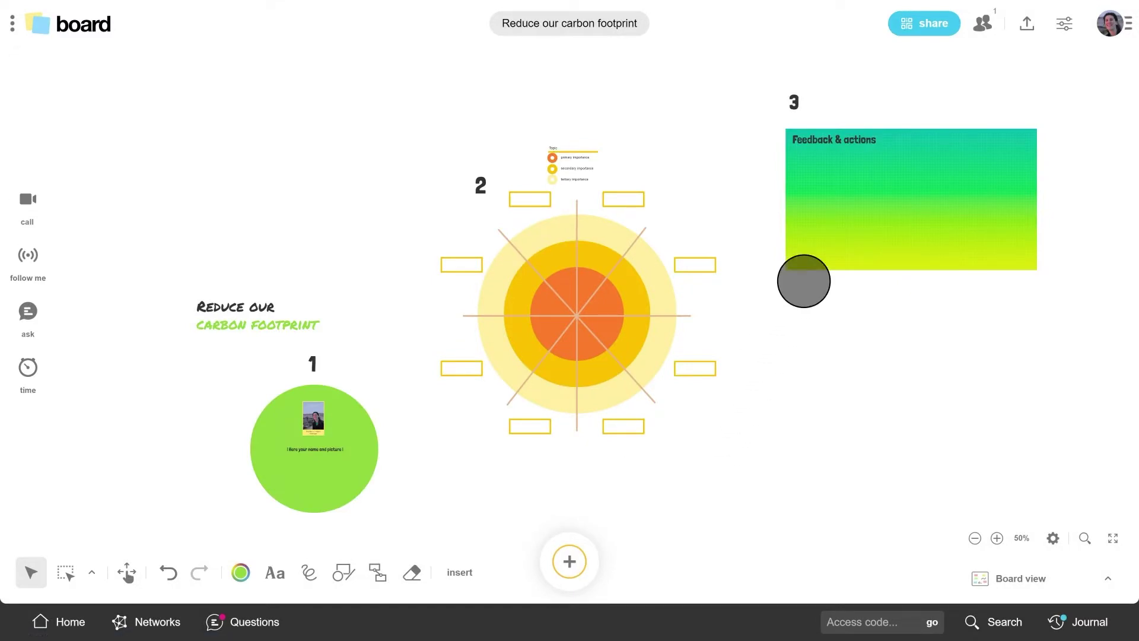
Step: Show the board's access code full screen, then close it
click(921, 24)
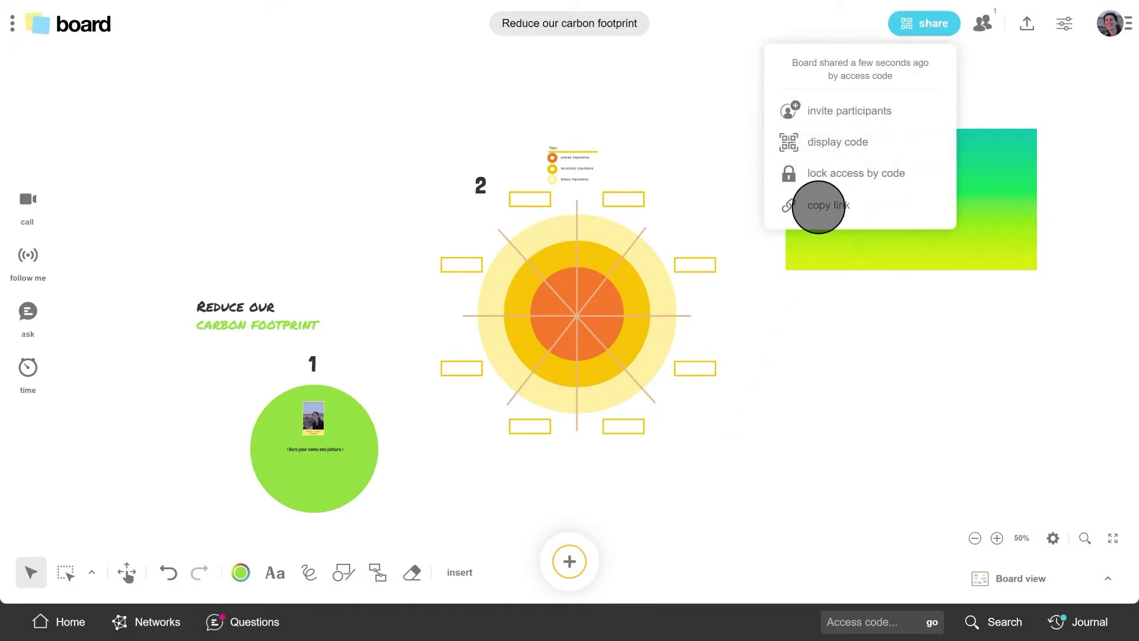
click(837, 143)
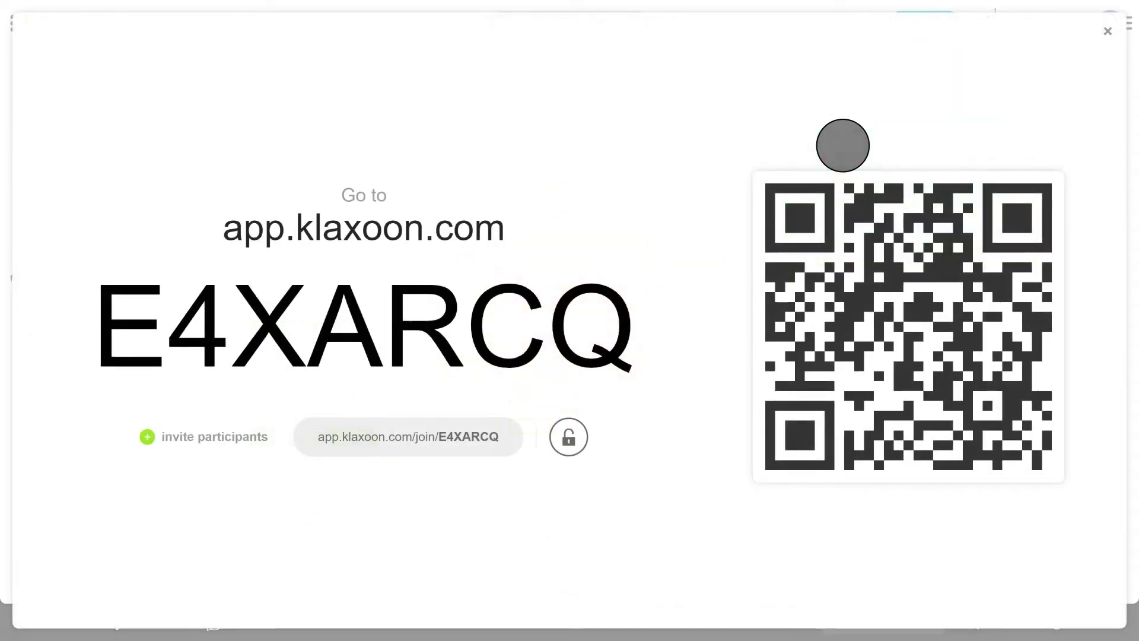
click(1107, 31)
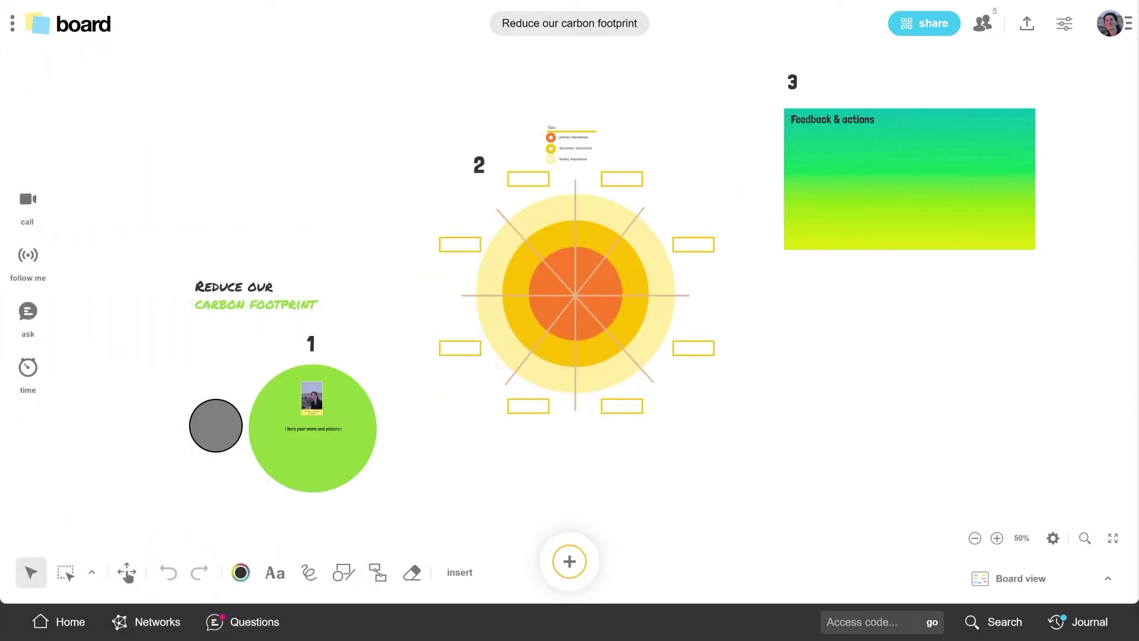
Step: Start a no-time-limit live call, then move the video panel over the feedback frame and enlarge it
click(28, 198)
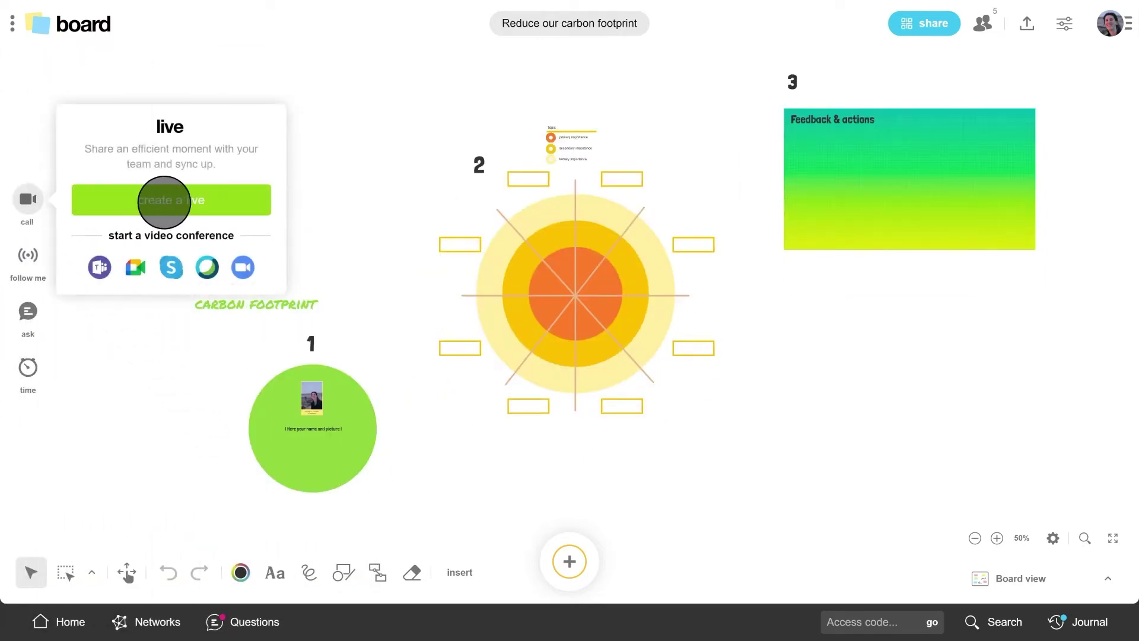
click(164, 200)
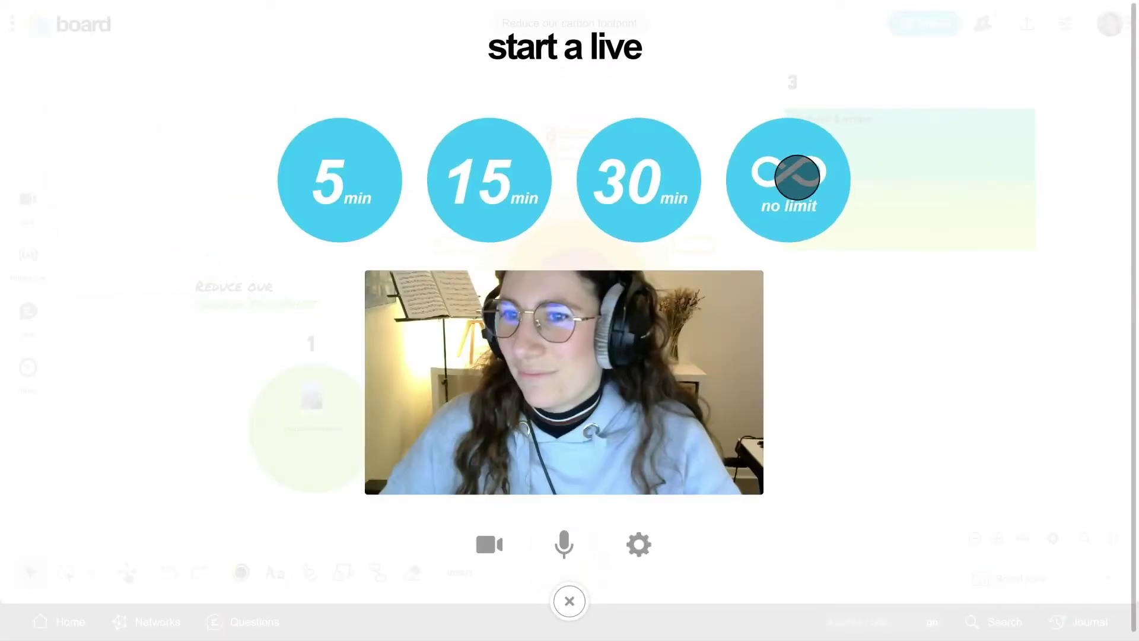
click(796, 177)
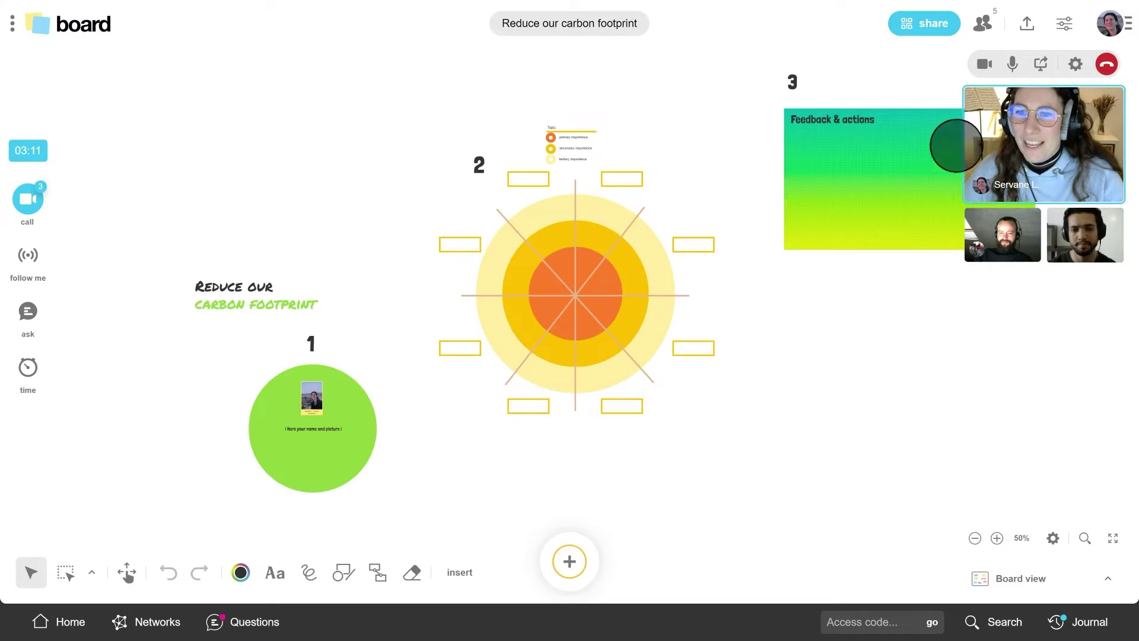
drag(956, 145, 828, 201)
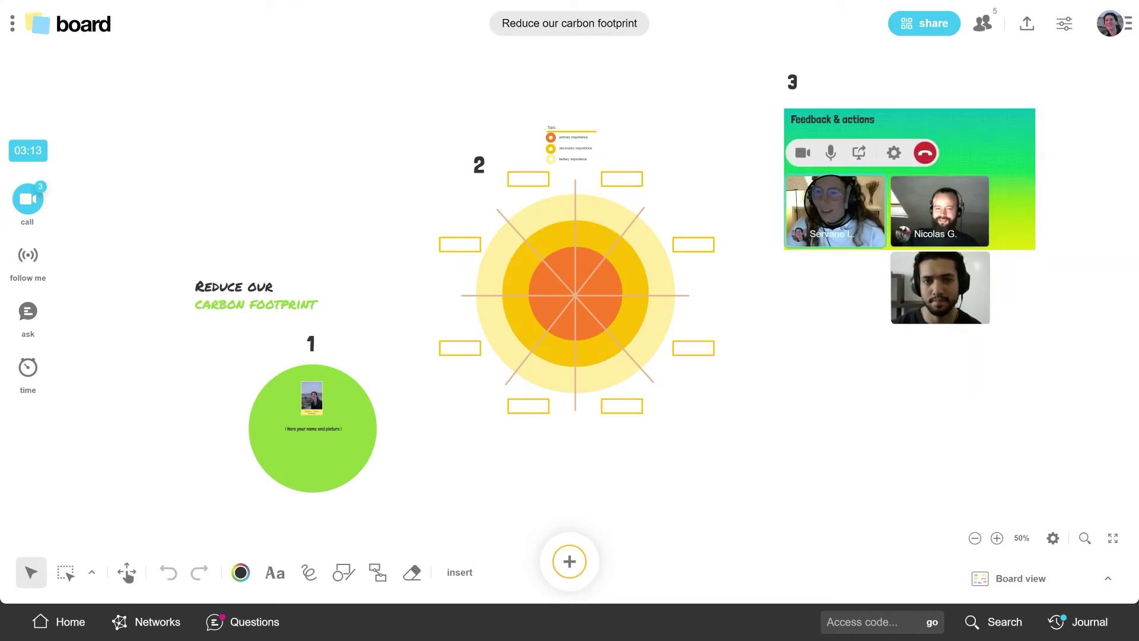
drag(986, 313, 1062, 343)
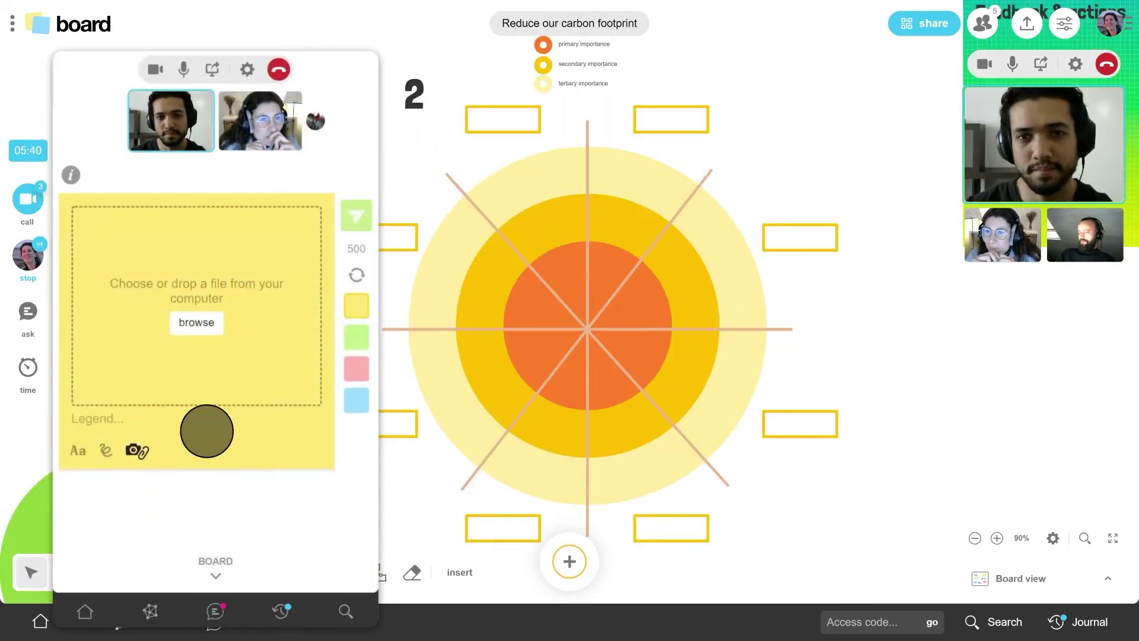
Step: As a participant, send a photo note captioned 'Motion Designer' to the board
click(196, 320)
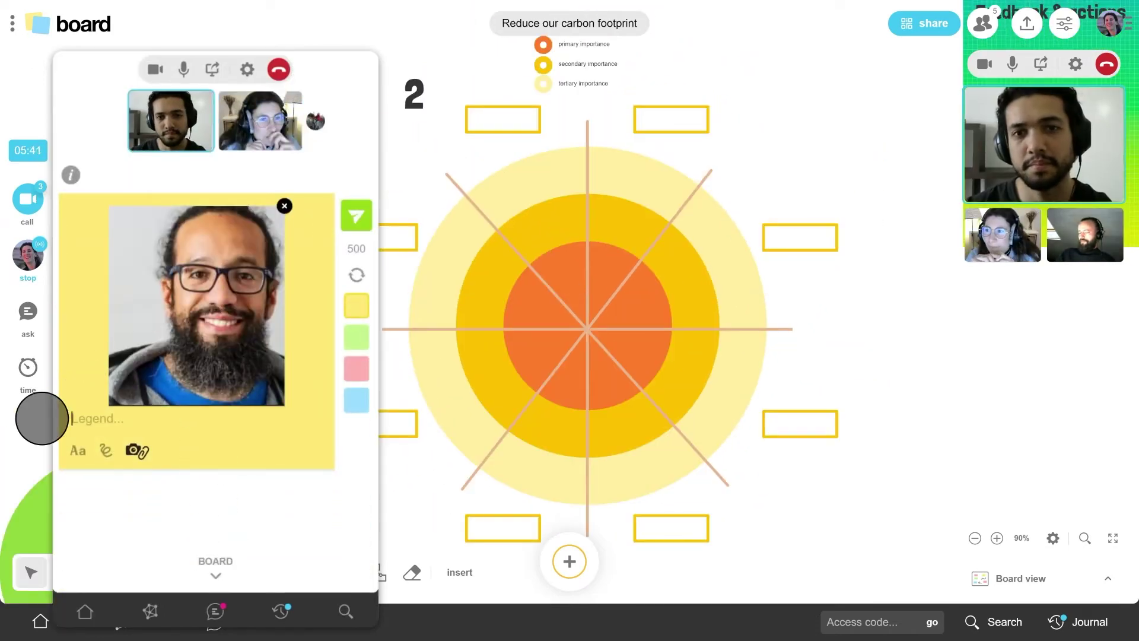
text(Motion Designer)
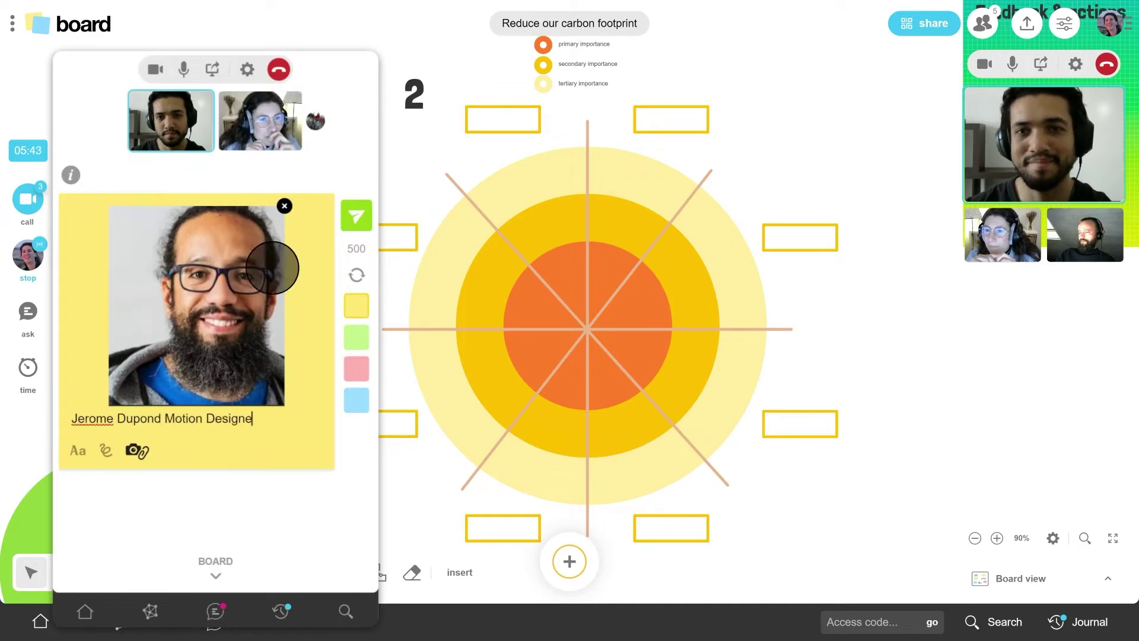
click(356, 215)
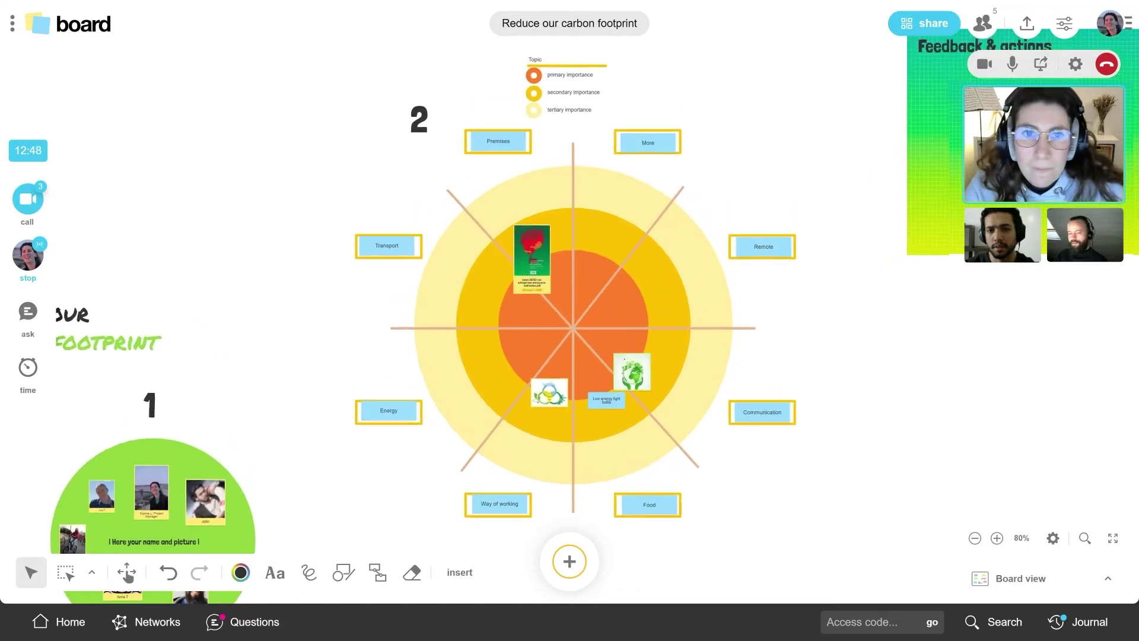
Step: Select the low-energy light bulb idea and the top image idea on the target
click(538, 409)
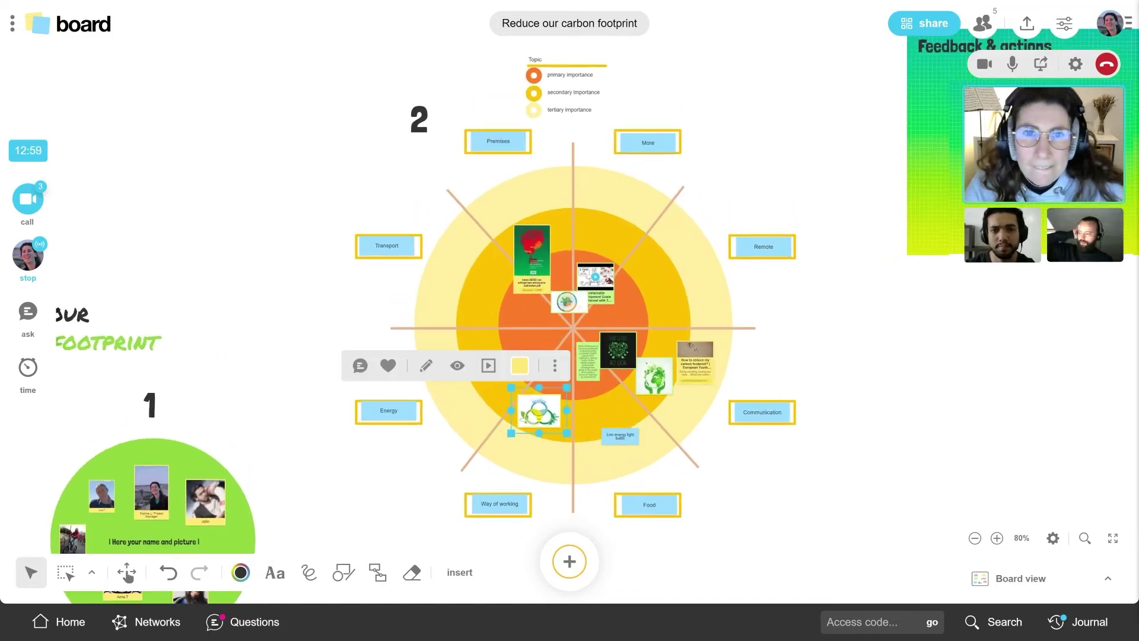
click(605, 207)
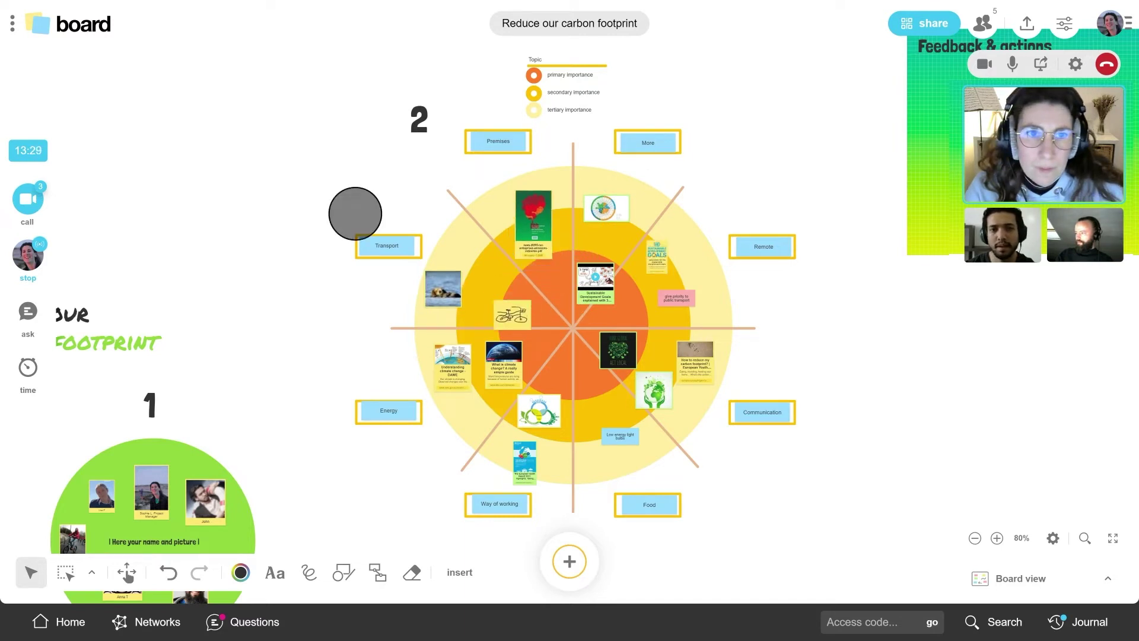
click(460, 572)
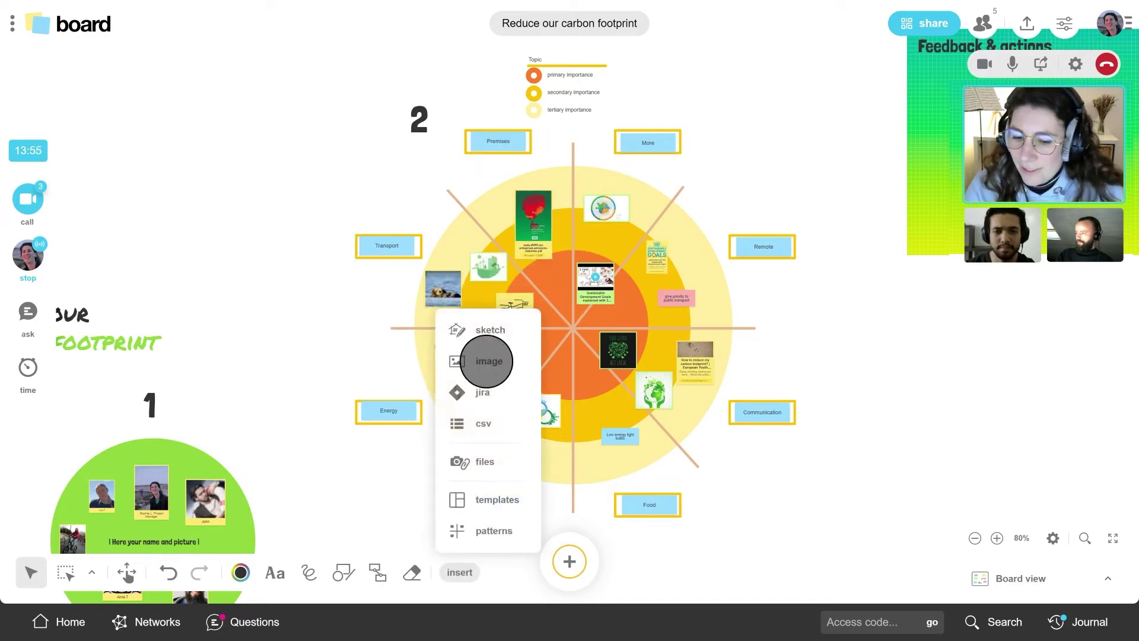
Step: Insert the seedling image right of the target, crop its left, right and bottom edges, and shrink it
click(483, 358)
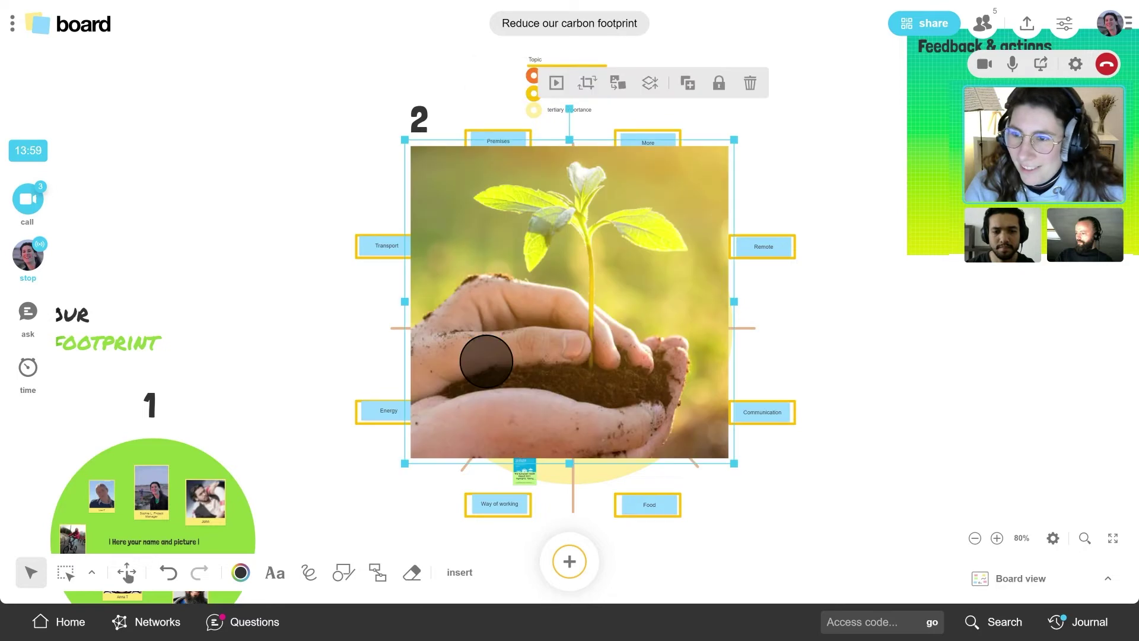
drag(483, 351, 721, 315)
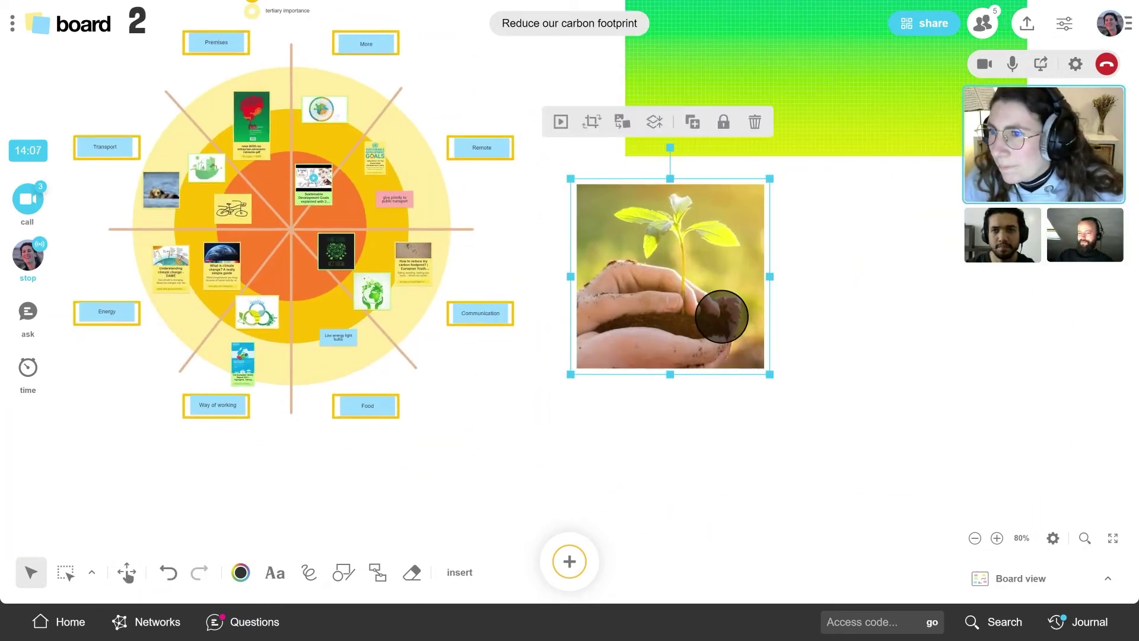
click(590, 123)
drag(786, 264, 765, 265)
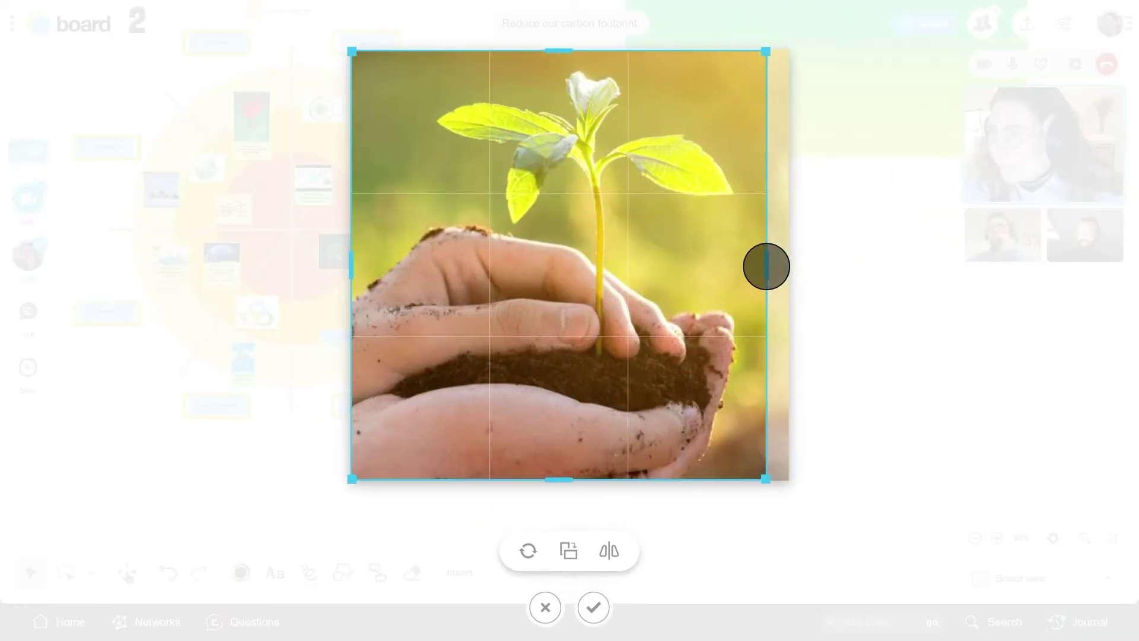
drag(570, 478, 587, 399)
drag(353, 224, 408, 224)
click(593, 606)
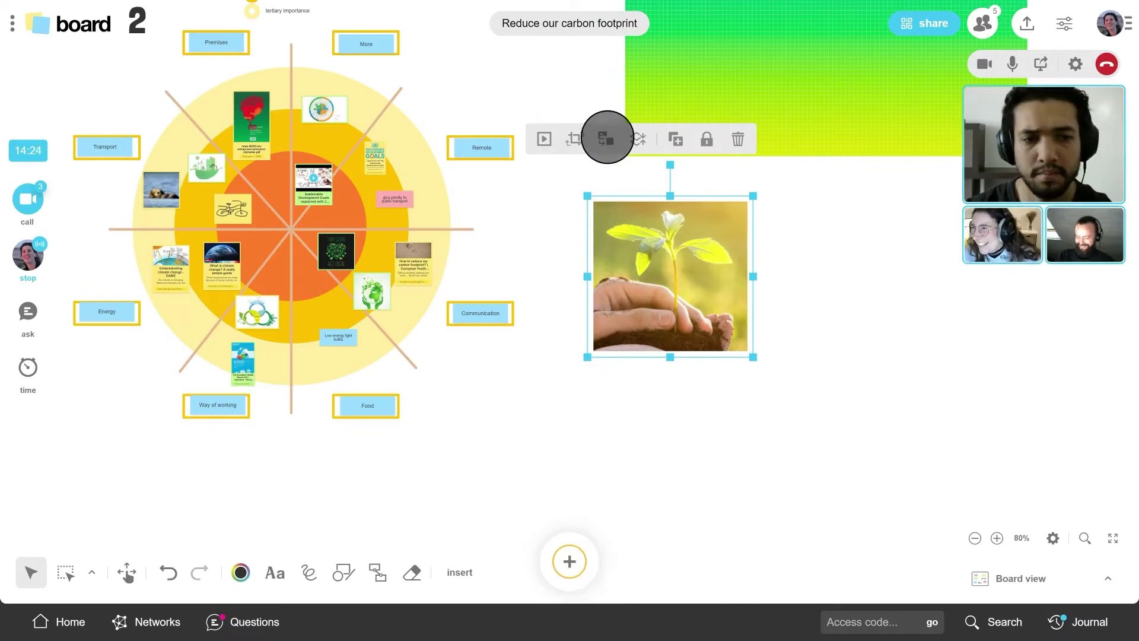
click(607, 137)
drag(752, 357, 353, 209)
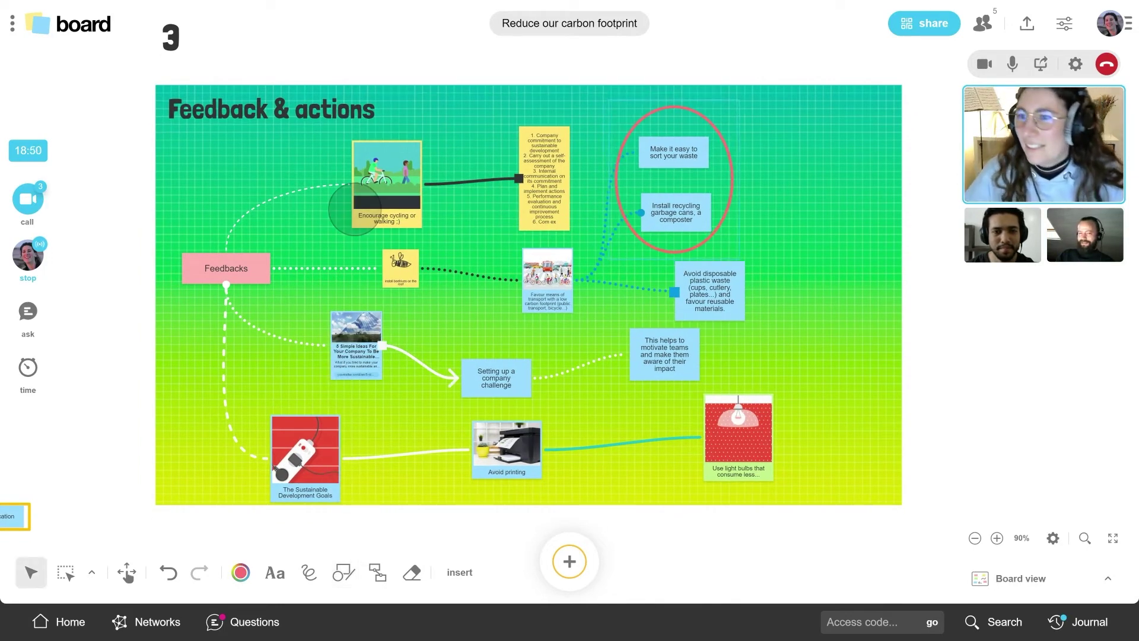
Step: Show the ideas in Column view grouped by colour
click(1108, 578)
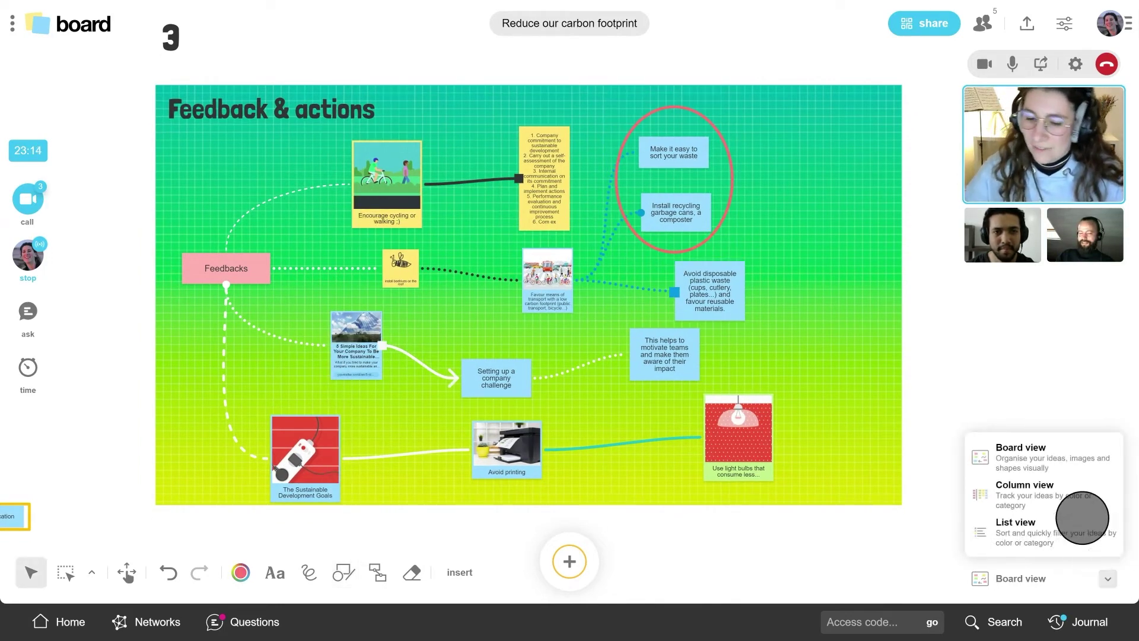
click(1071, 493)
click(1101, 69)
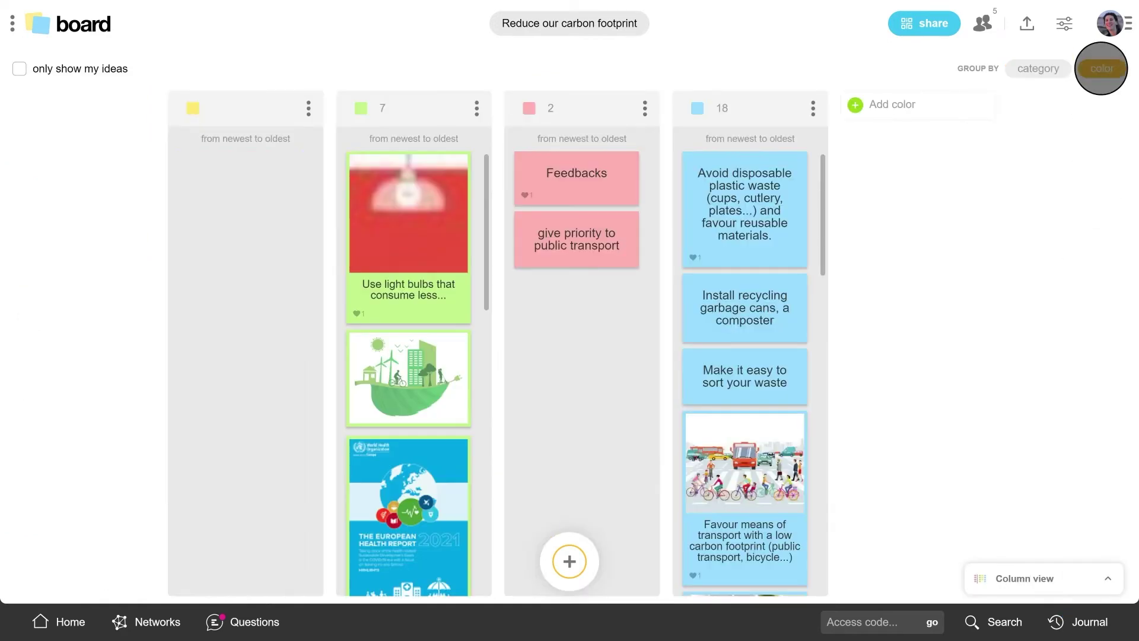
Step: List all 101 ideas sorted by likes, then return to the board canvas view
click(1108, 578)
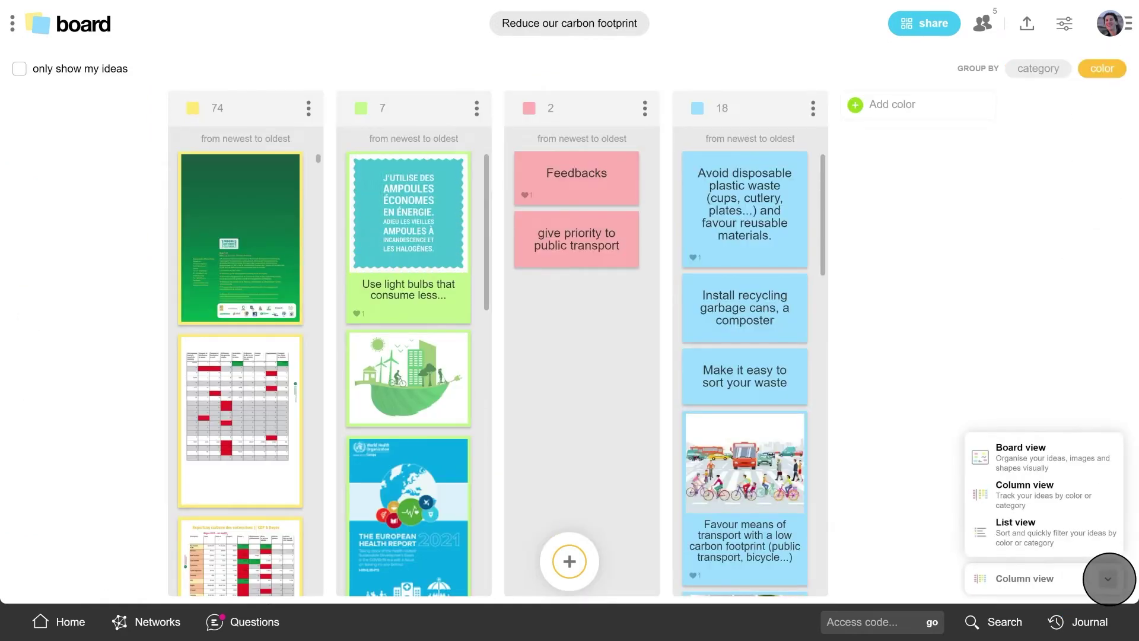
click(1026, 527)
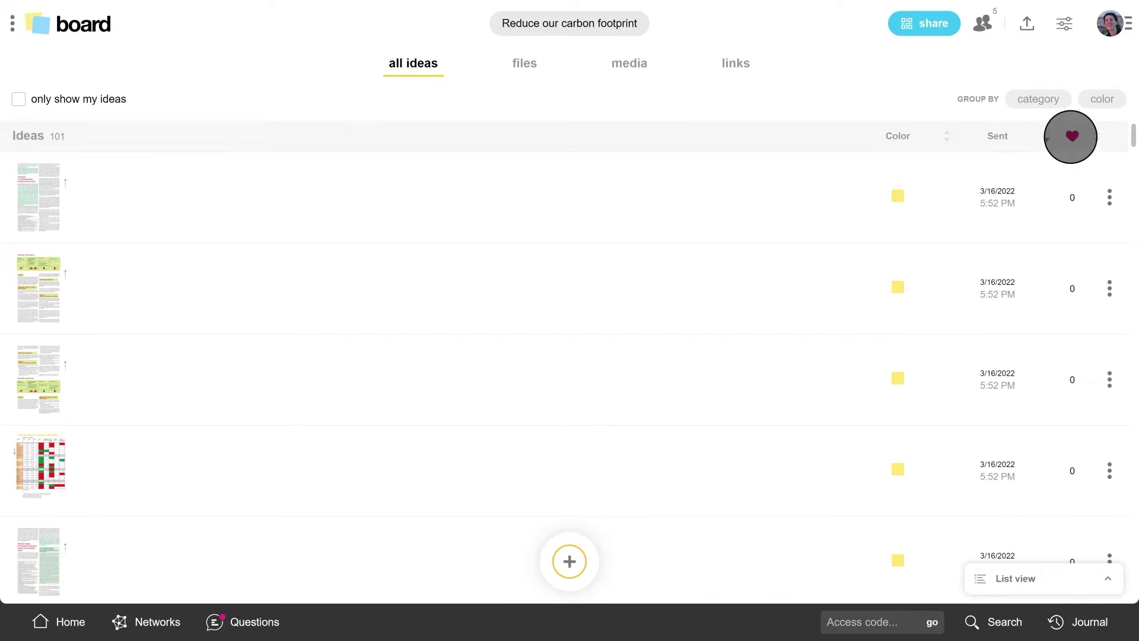
click(1070, 136)
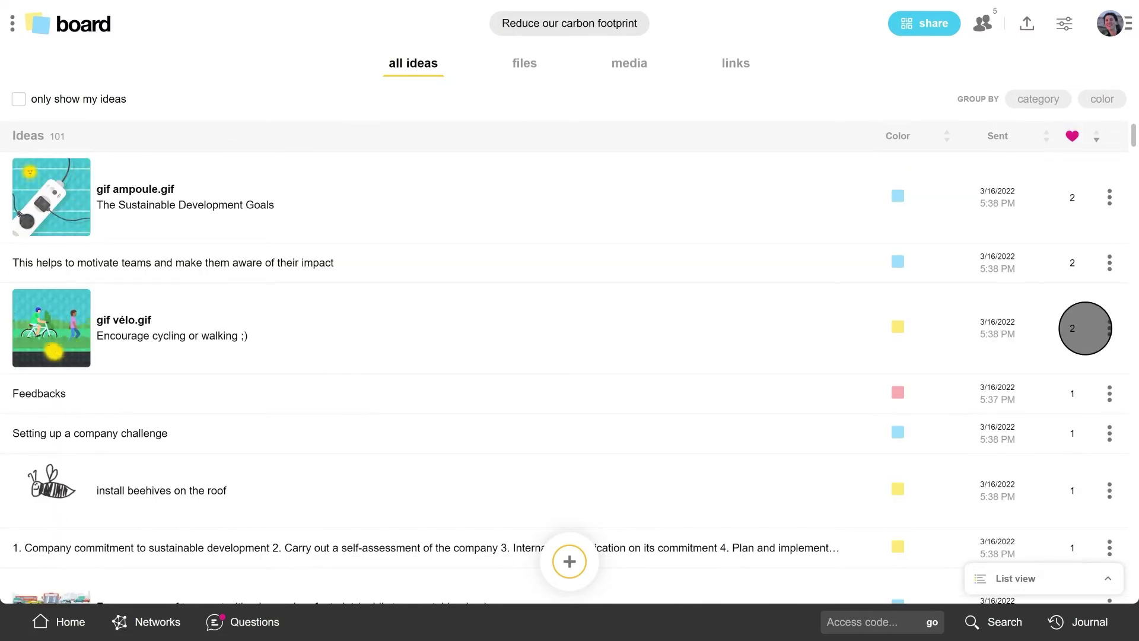
click(1106, 578)
click(1000, 452)
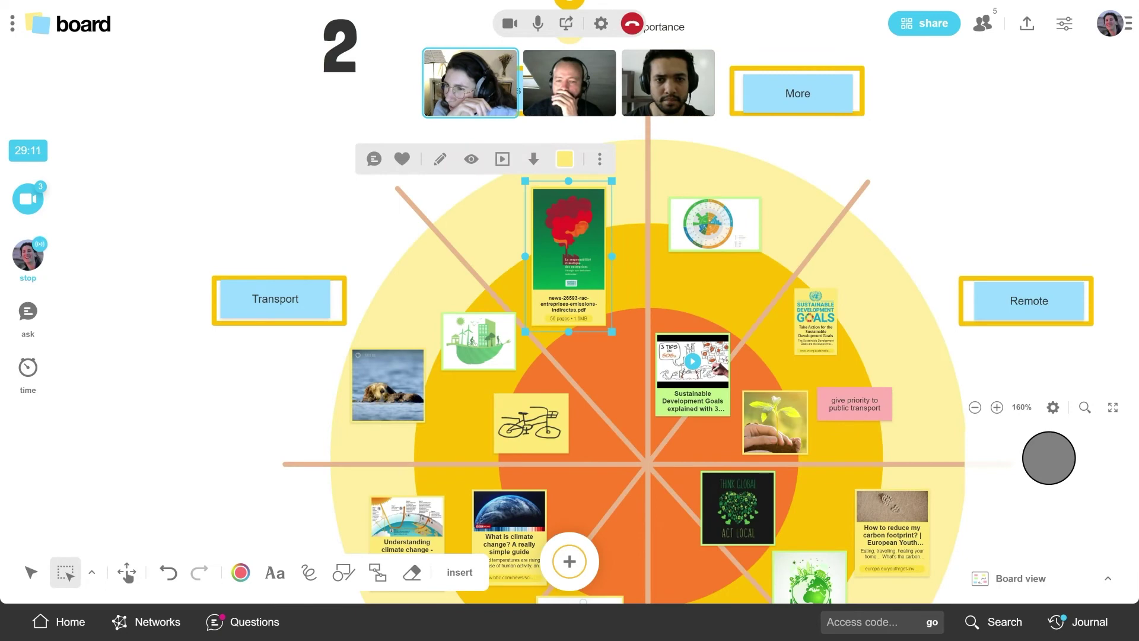
Step: Zoom the interface out and flip through the next three pages of the PDF preview
key(ctrl+minus)
mouse_move(601, 356)
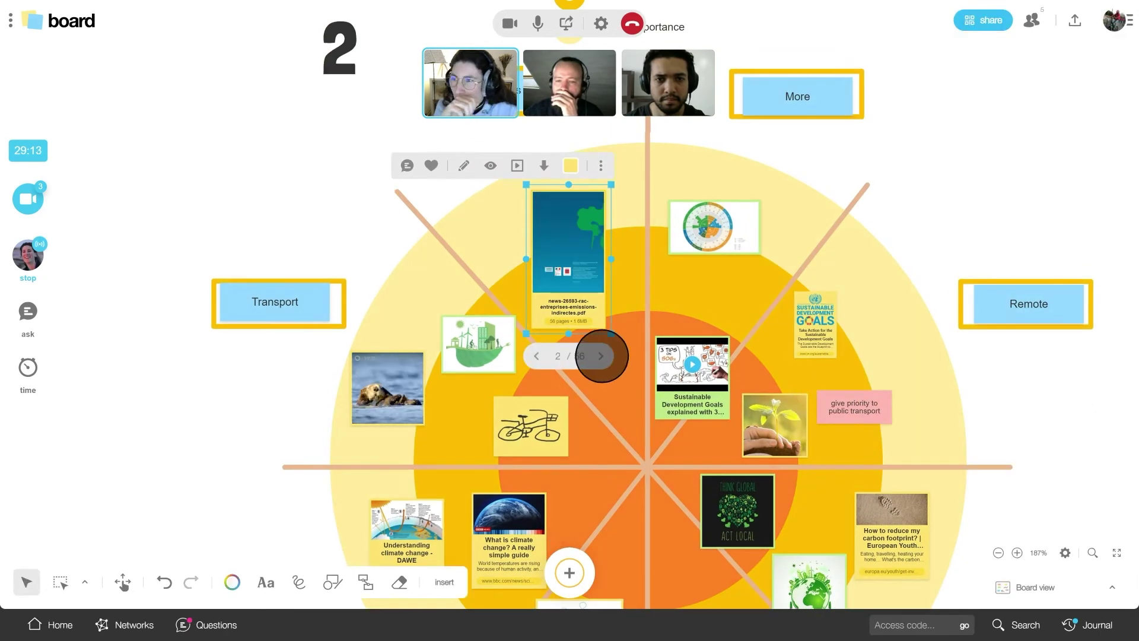
click(601, 356)
click(600, 356)
click(600, 356)
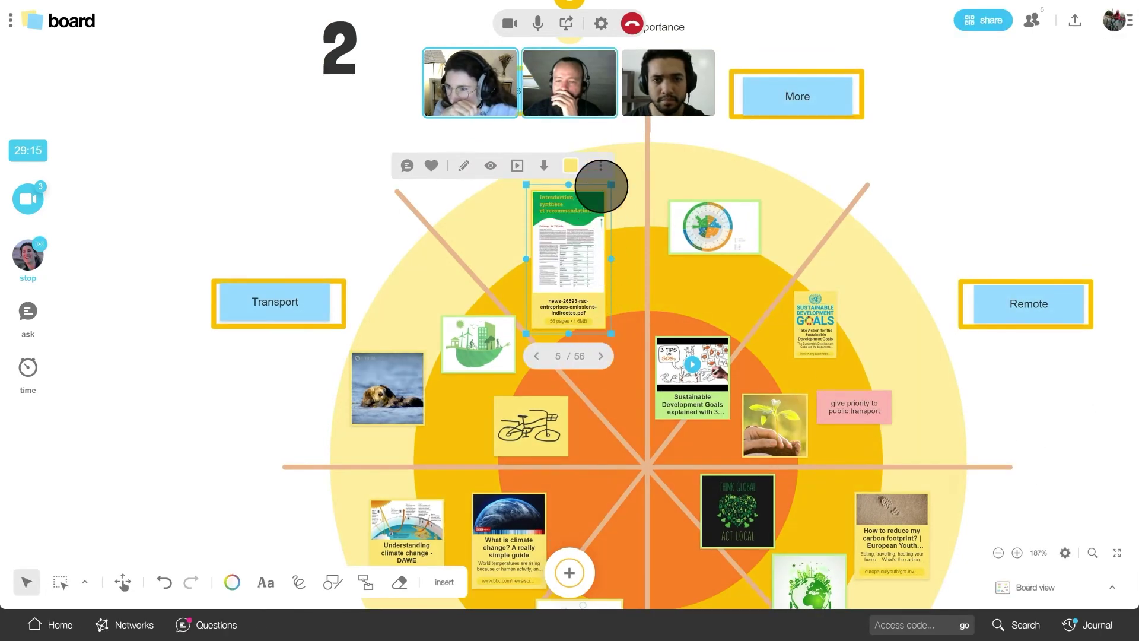
Step: Unfold the PDF into a grid of its 56 pages, shrunk and placed beside the 2 label
click(601, 167)
click(574, 208)
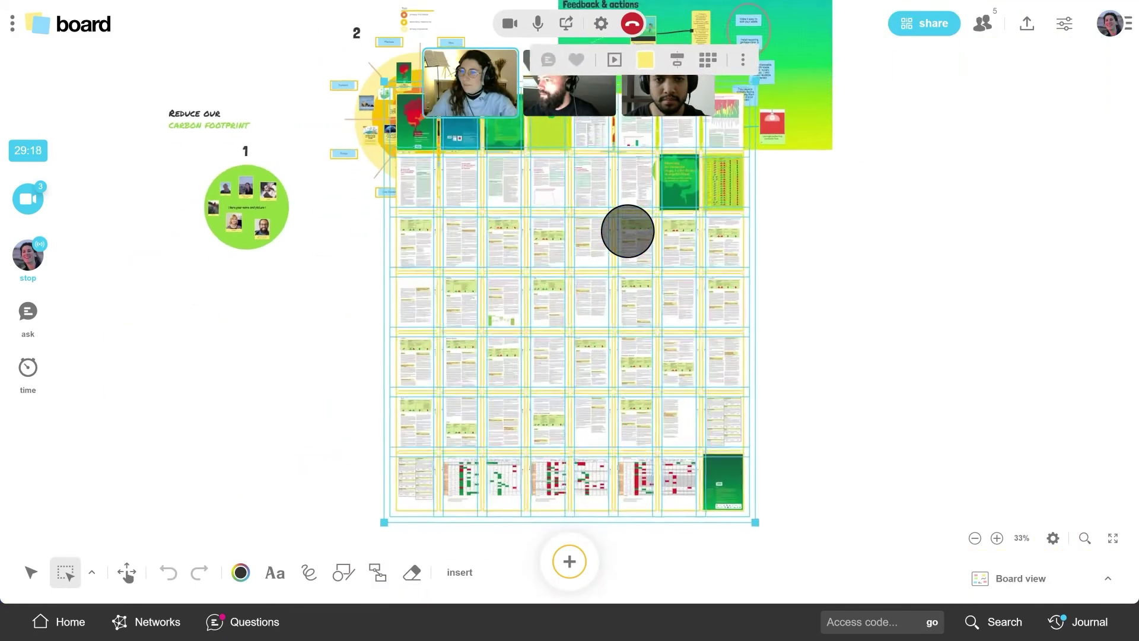
drag(754, 520, 407, 94)
scroll(416, 90, up, 2)
scroll(444, 279, up, 2)
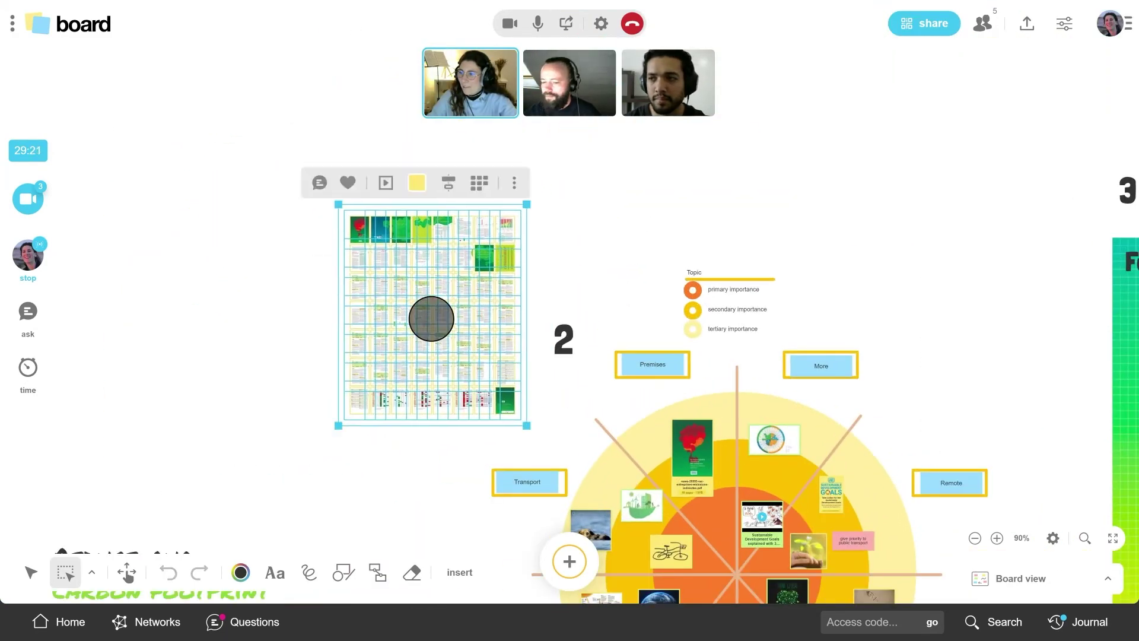
scroll(432, 318, up, 3)
click(566, 24)
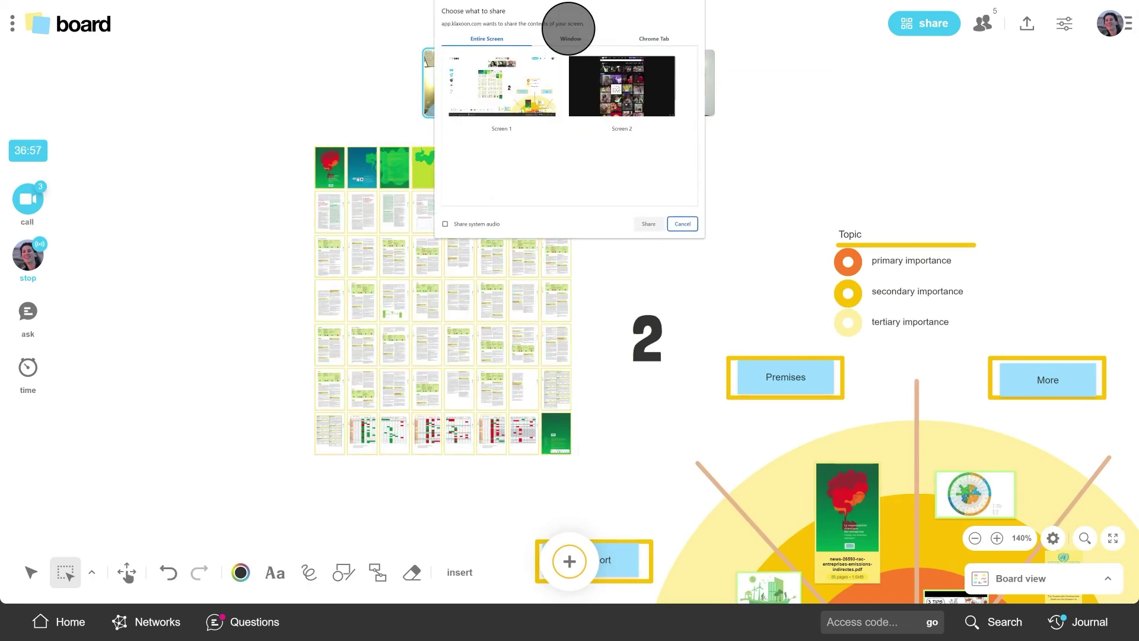
Step: Share Screen 1 with the call, then show the picture, pdf, zip, excel and csv export choices
double_click(605, 73)
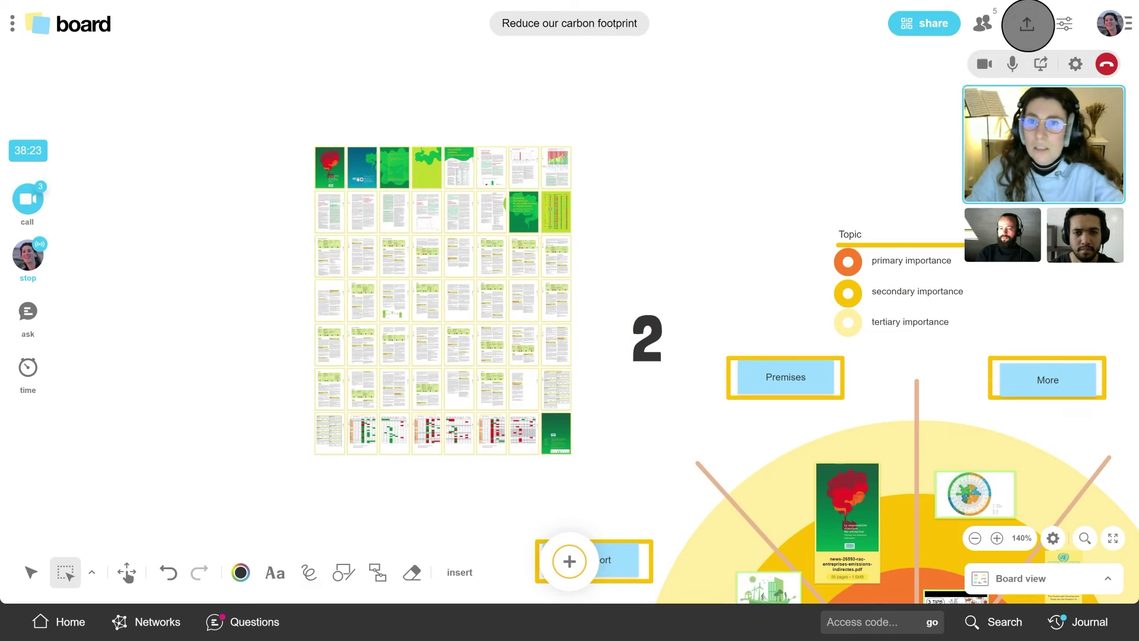
click(1027, 24)
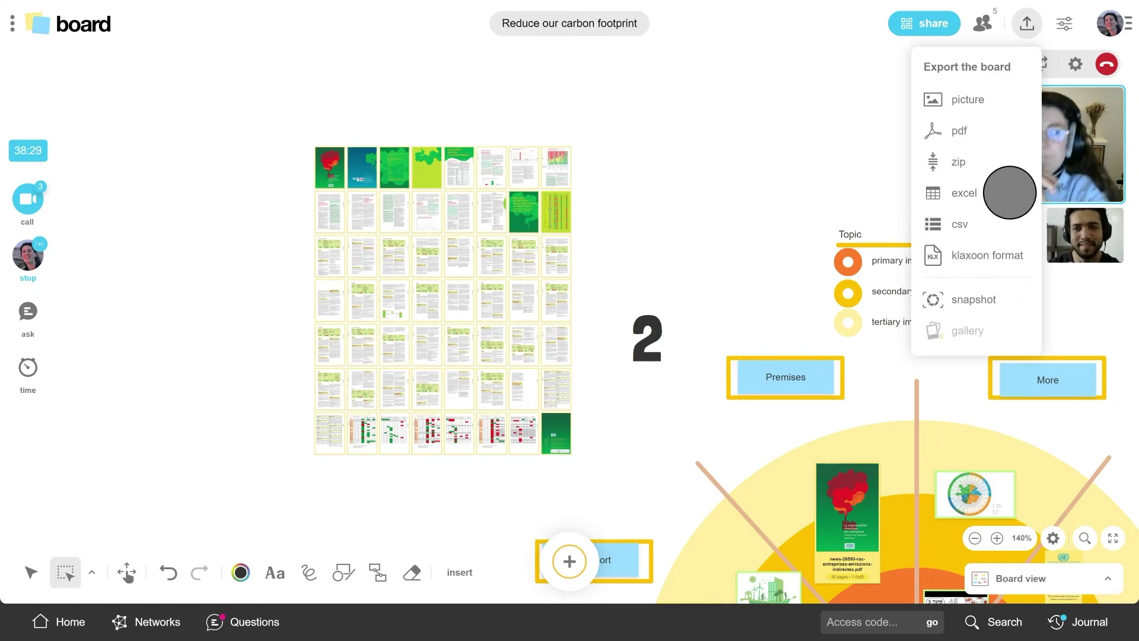
Step: Close the export choices, then view and dismiss the board's information panel
click(1027, 26)
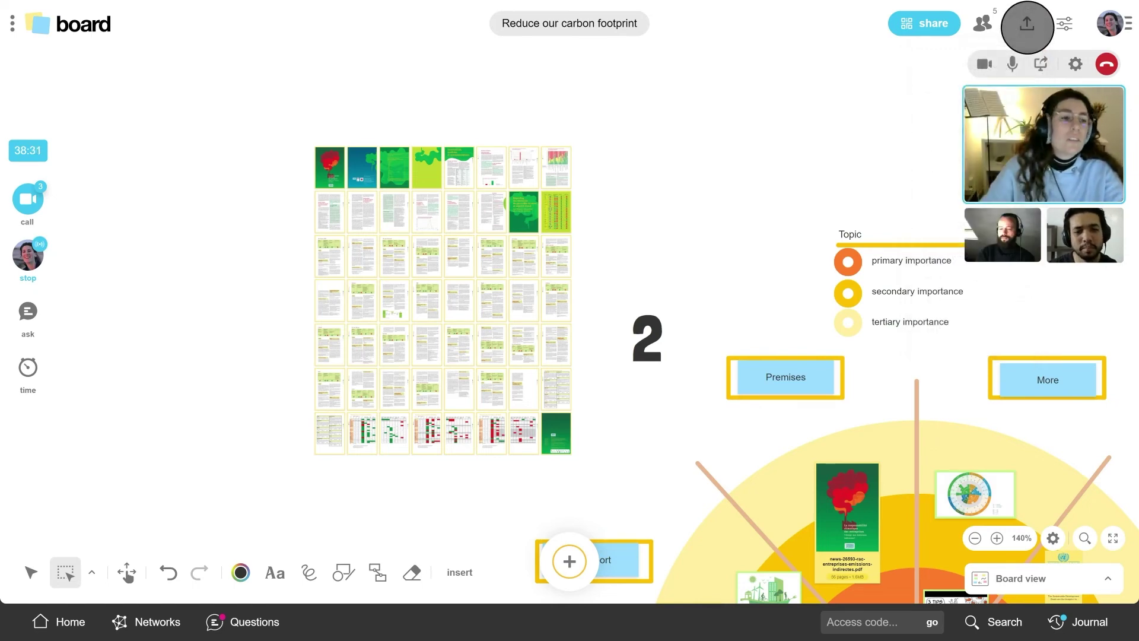
click(24, 25)
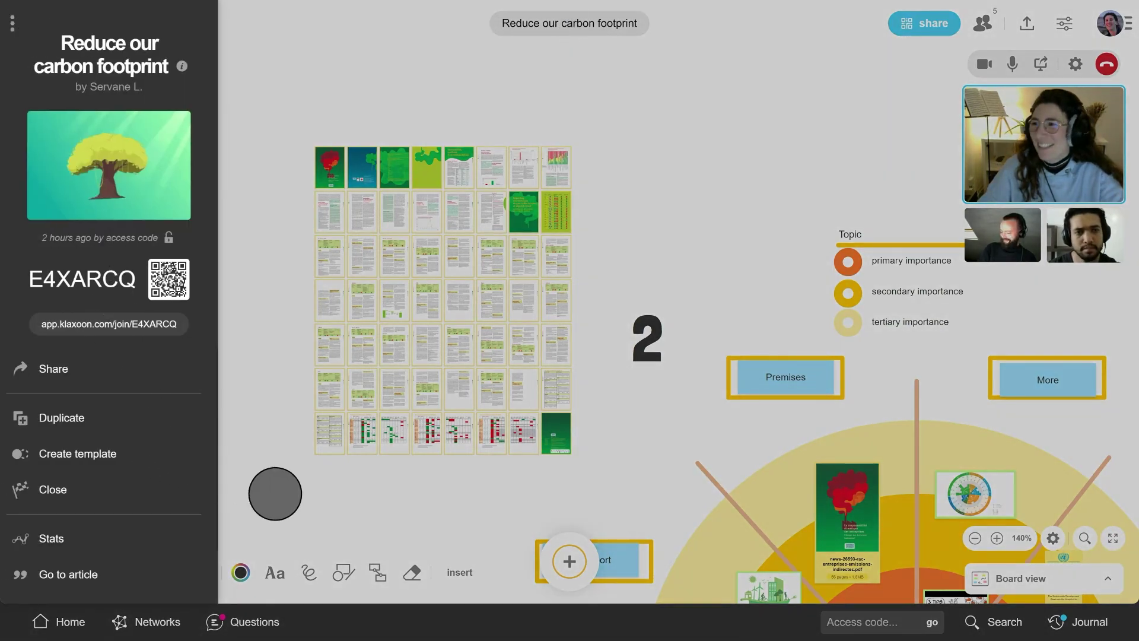
click(295, 500)
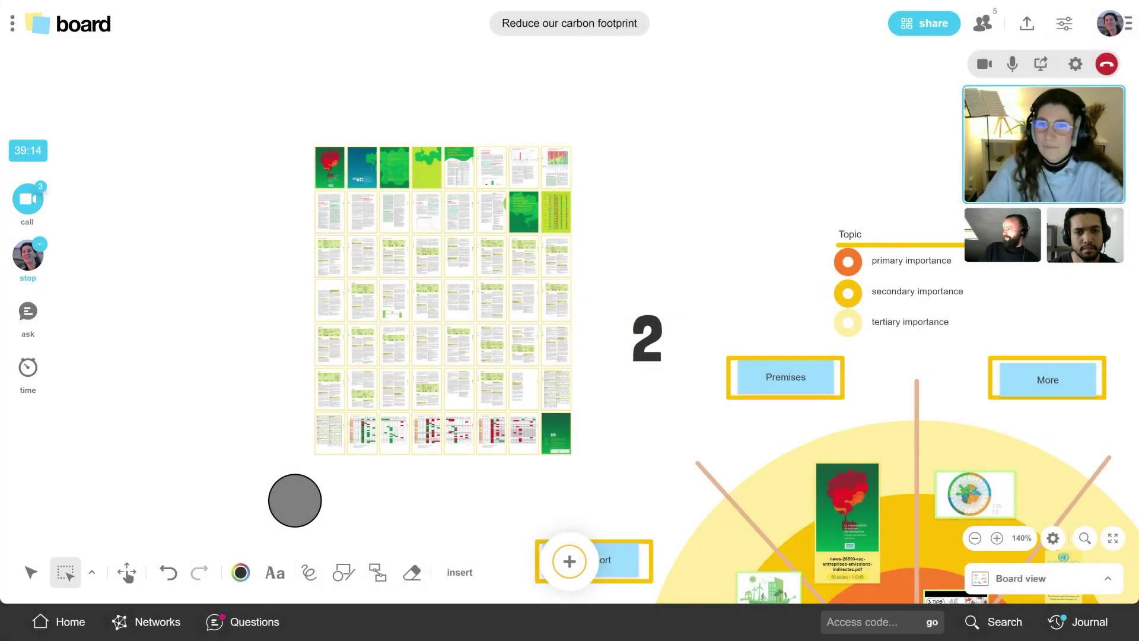
Step: Check the board's participants, view and close one profile card, and start a new question
click(984, 25)
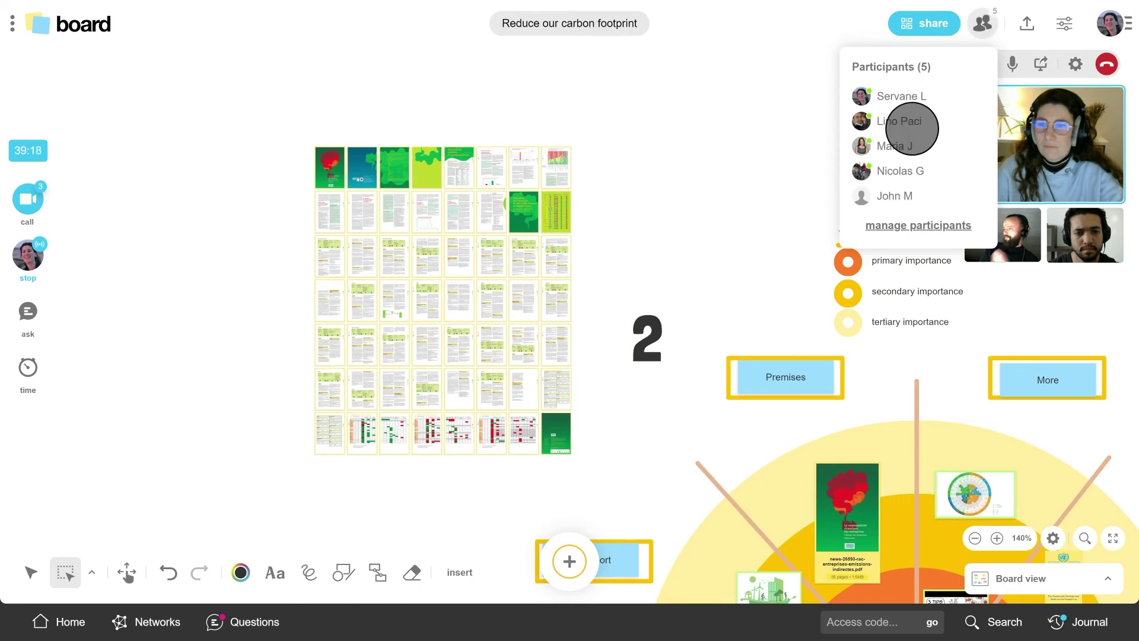
click(895, 146)
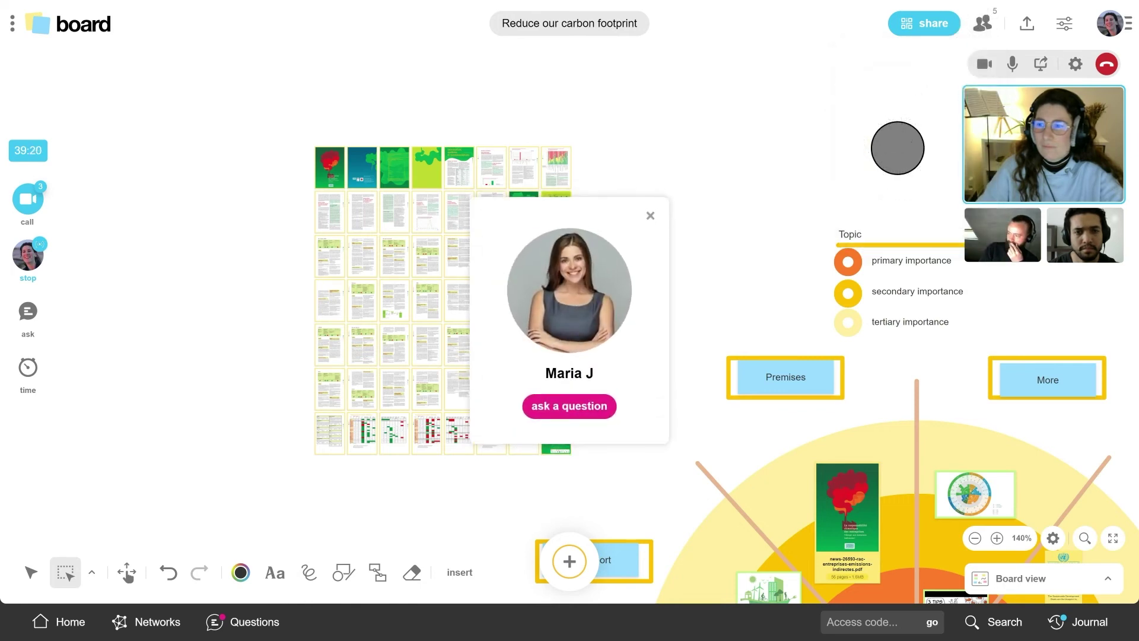
click(650, 215)
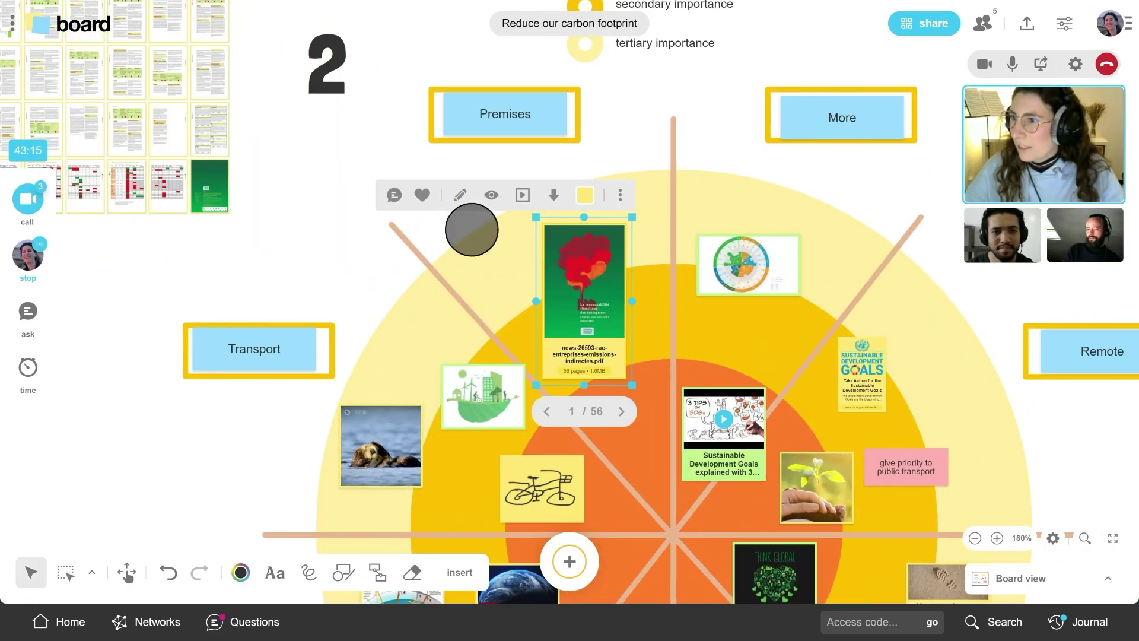
click(389, 194)
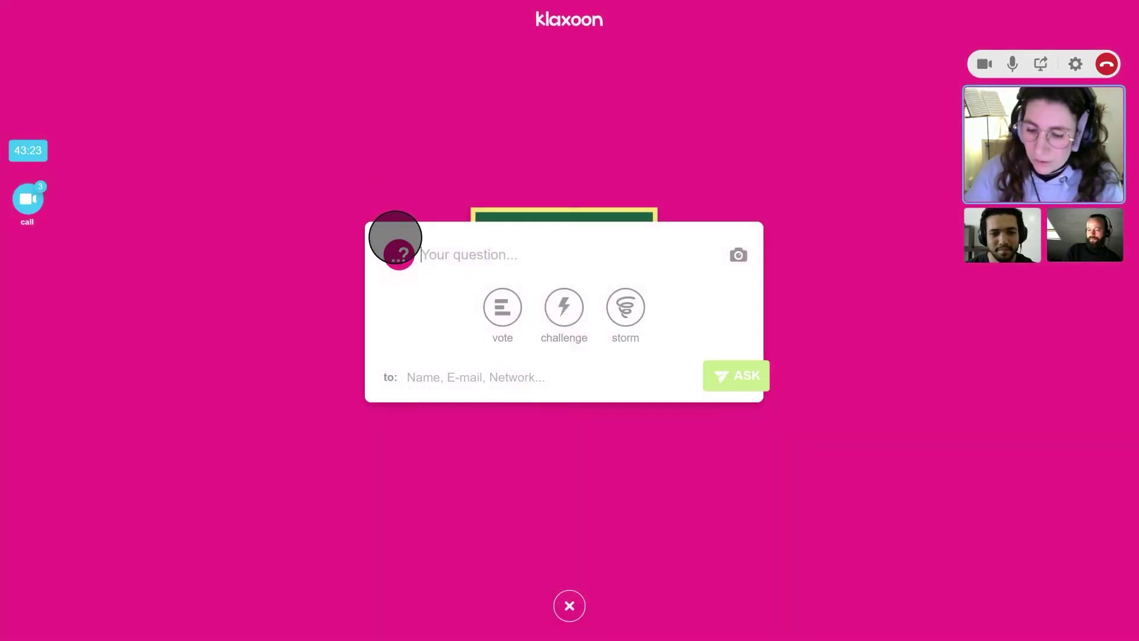
Step: Ask the Yes/No vote 'Do you agree with this document?' and close its 67% Yes results
text(Do you agree with this document?)
click(485, 313)
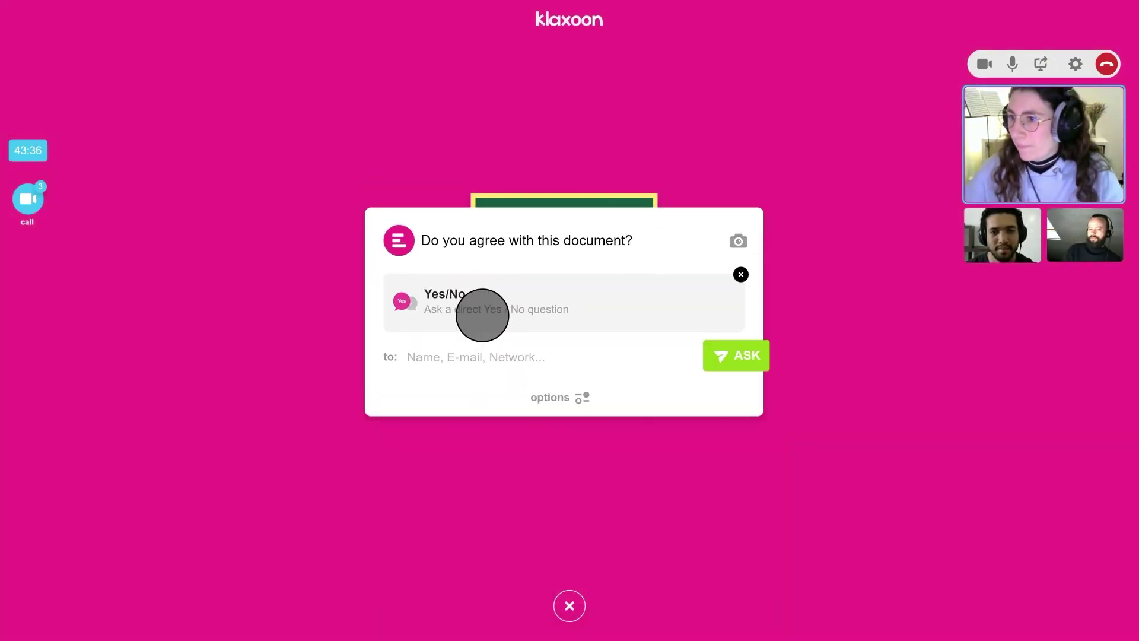
click(742, 356)
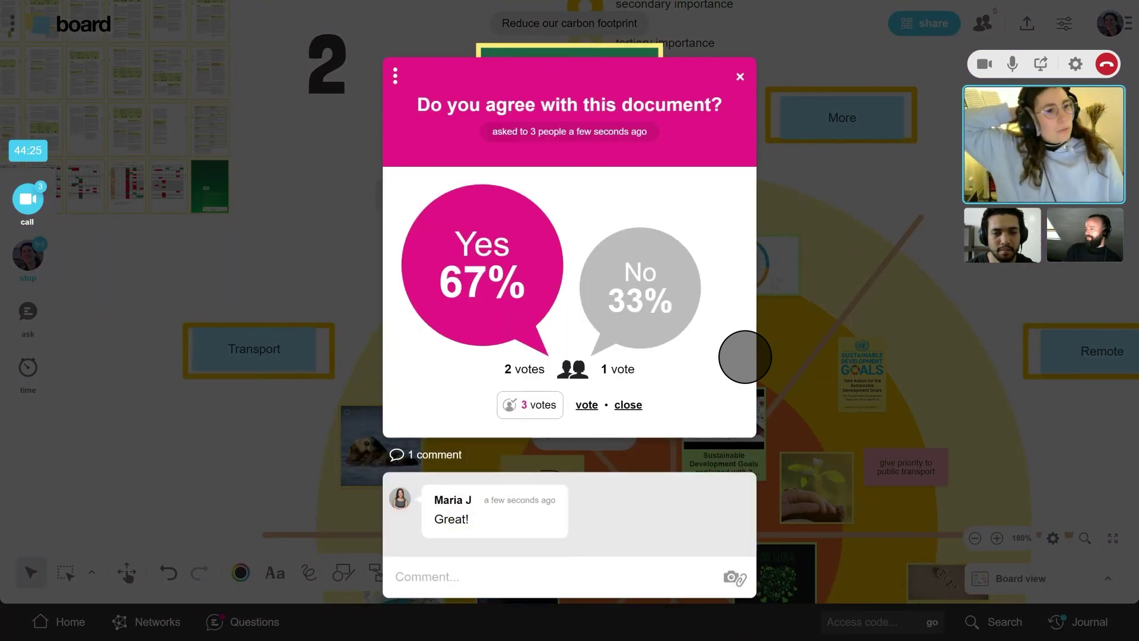
click(739, 77)
scroll(623, 172, up, 3)
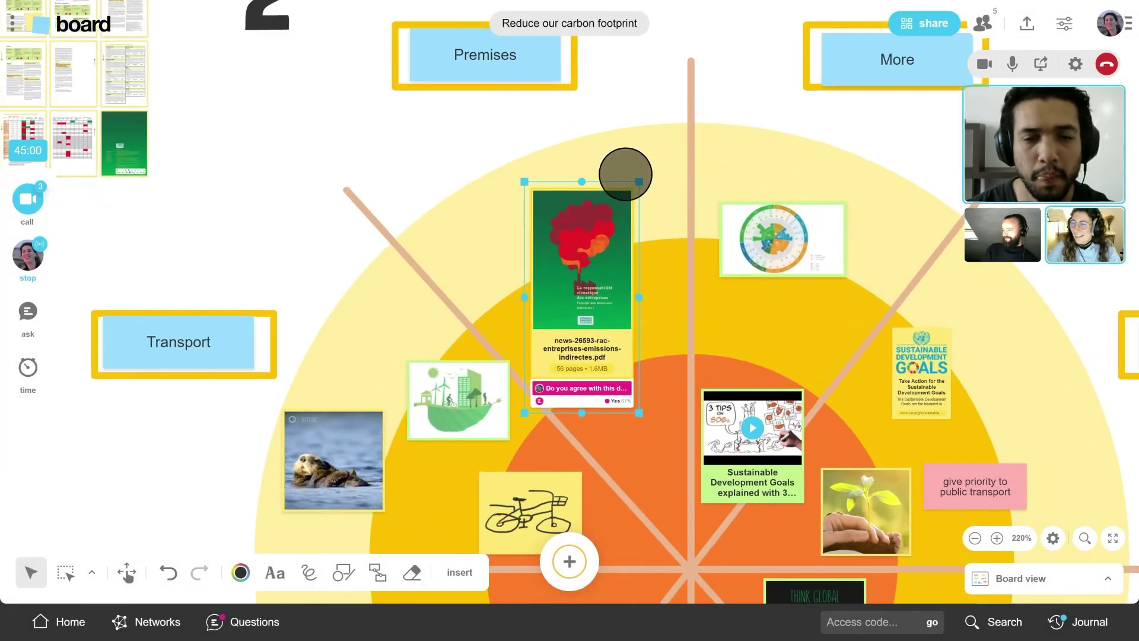